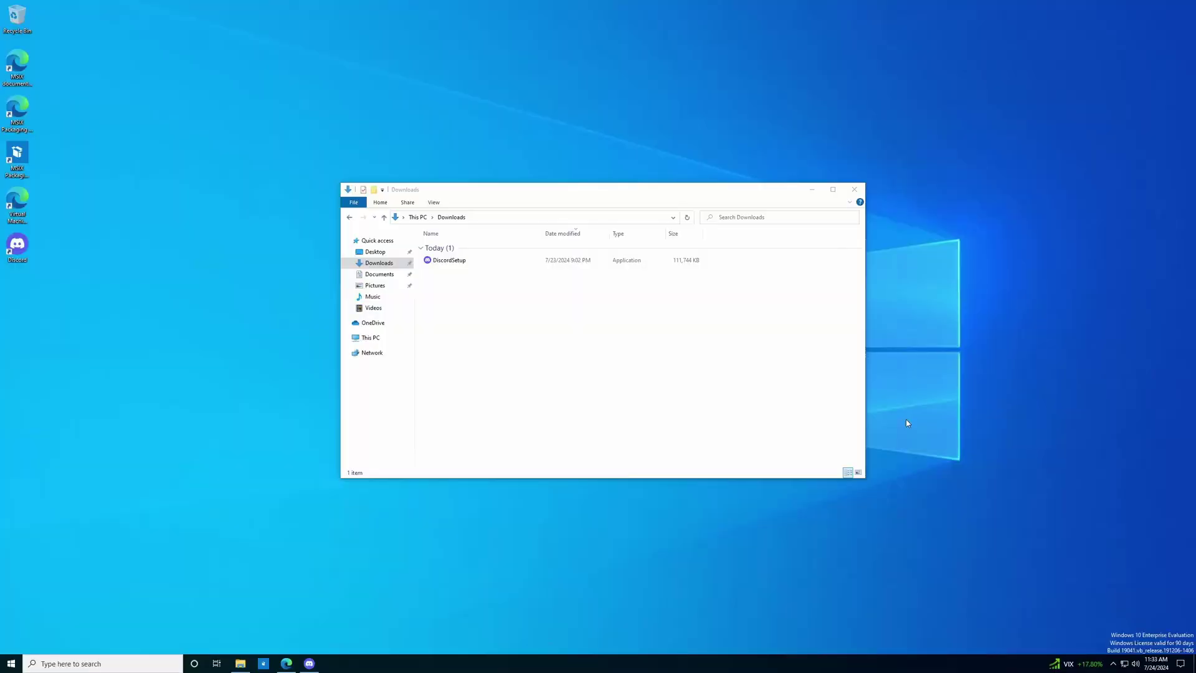
Step: Switch to Microsoft Edge and get its address bar ready for a new entry
click(311, 663)
click(288, 663)
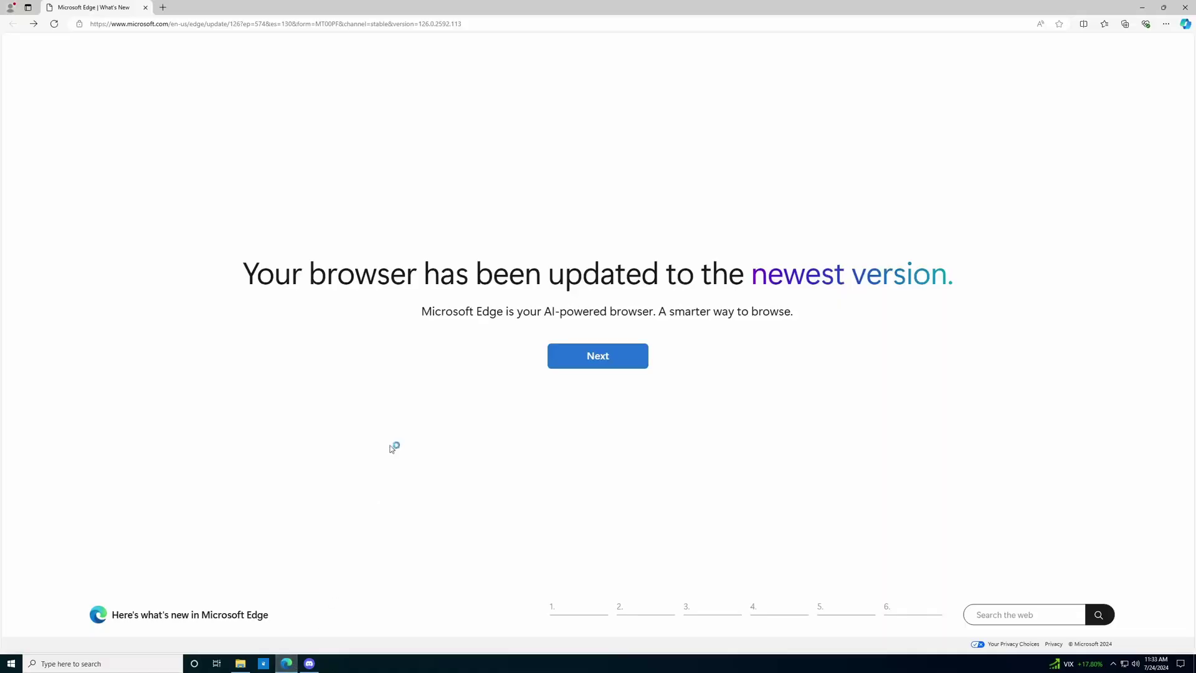
click(187, 25)
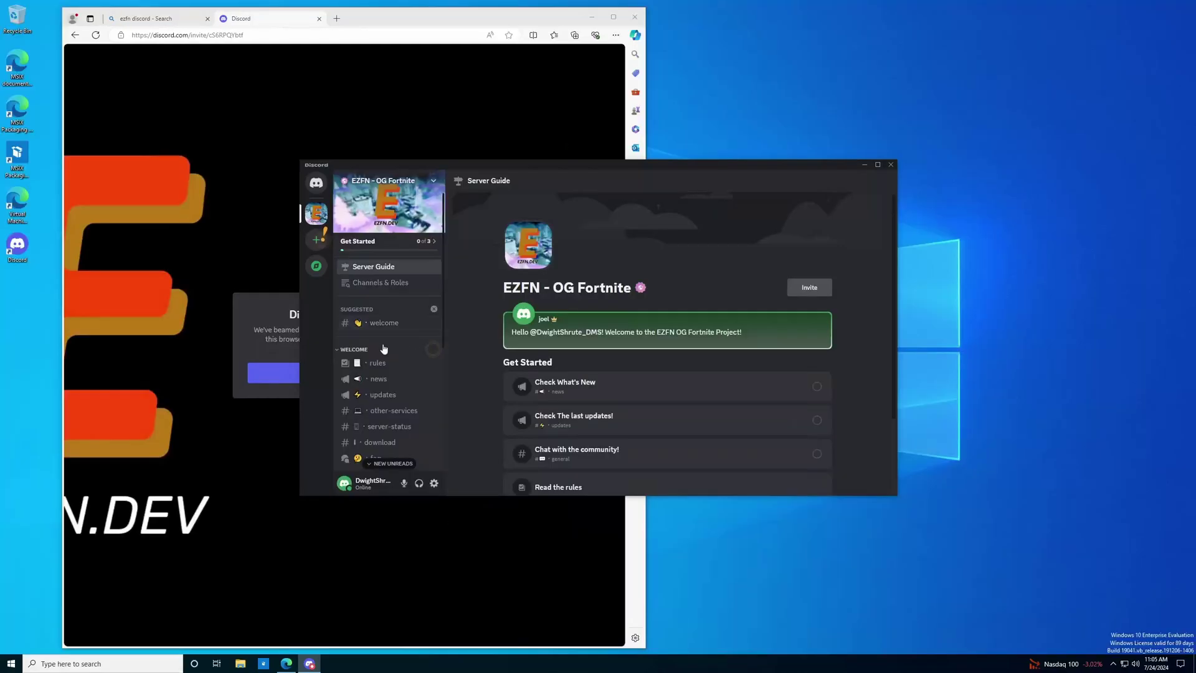
Step: Open the EZFN server's download channel in Discord and look through the download guides for each platform
scroll(383, 356, down, 1)
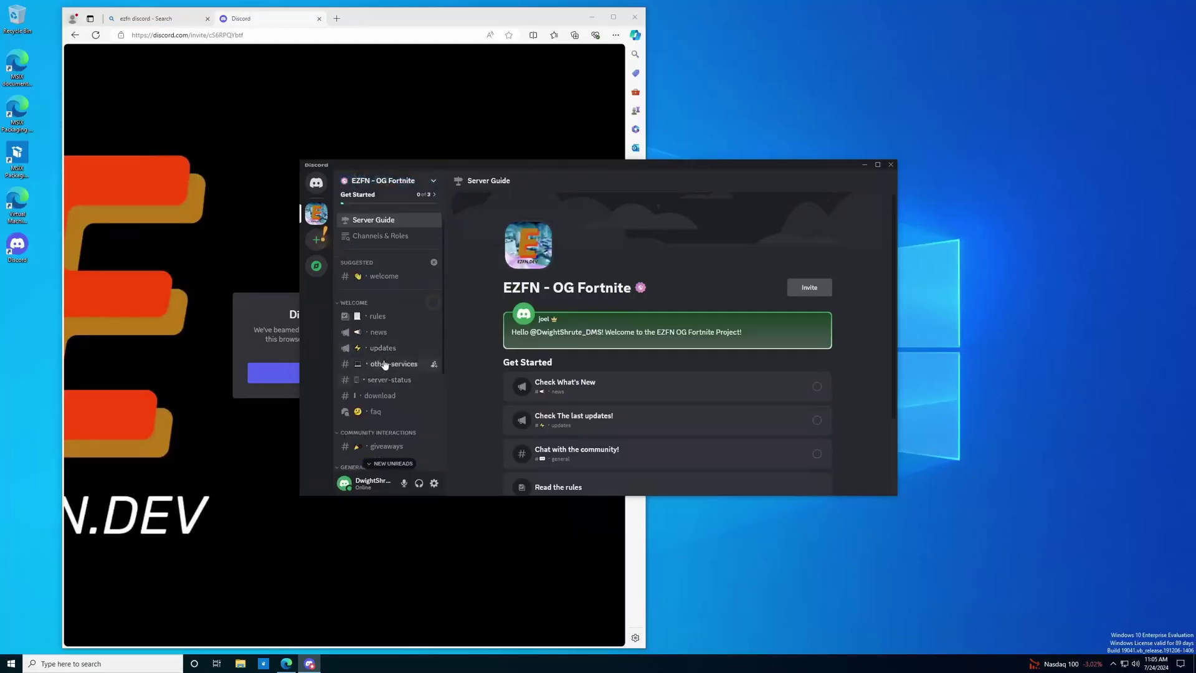
click(388, 397)
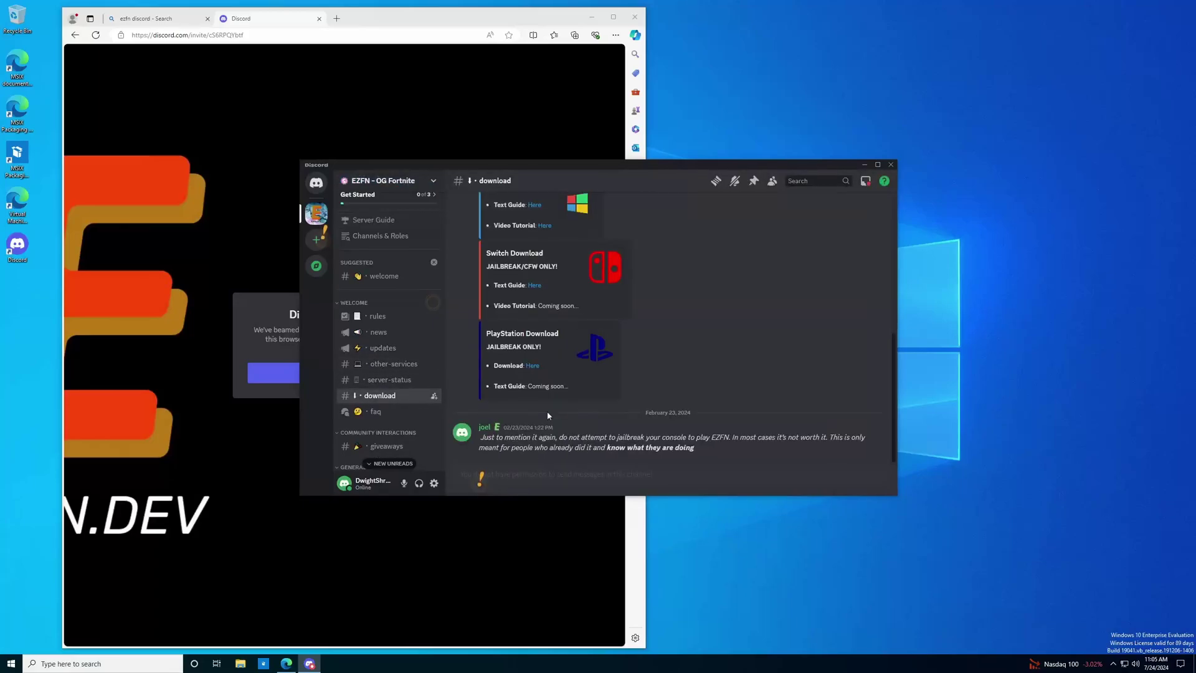
scroll(547, 411, up, 5)
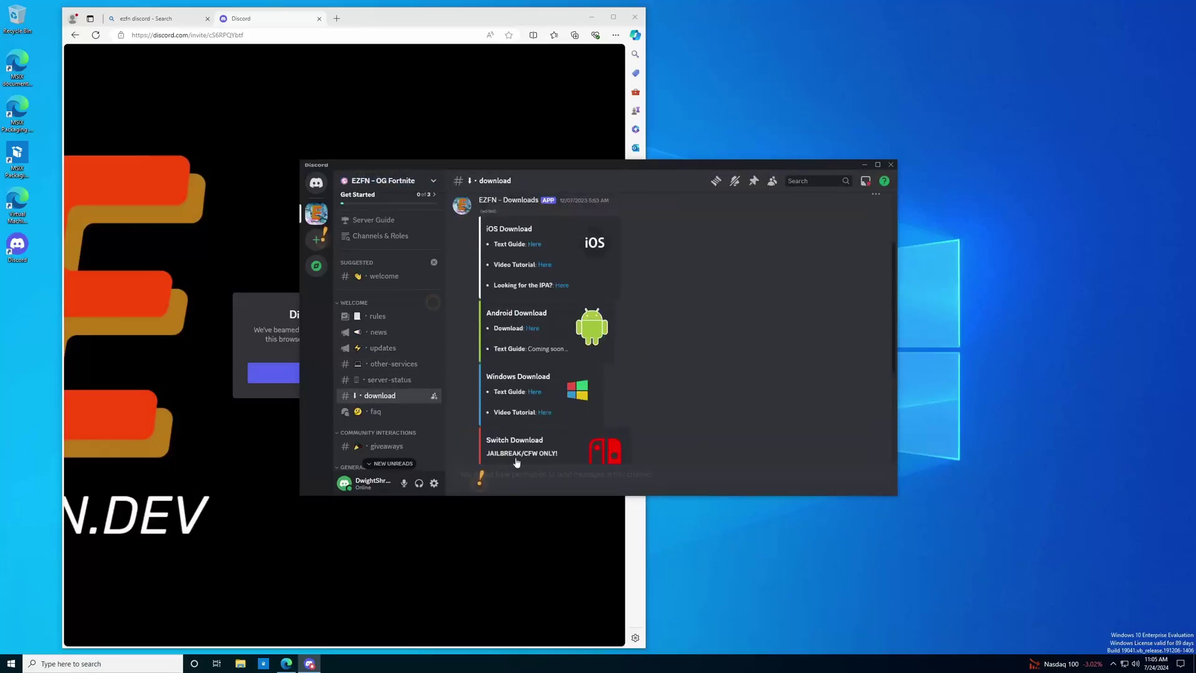
scroll(454, 277, down, 3)
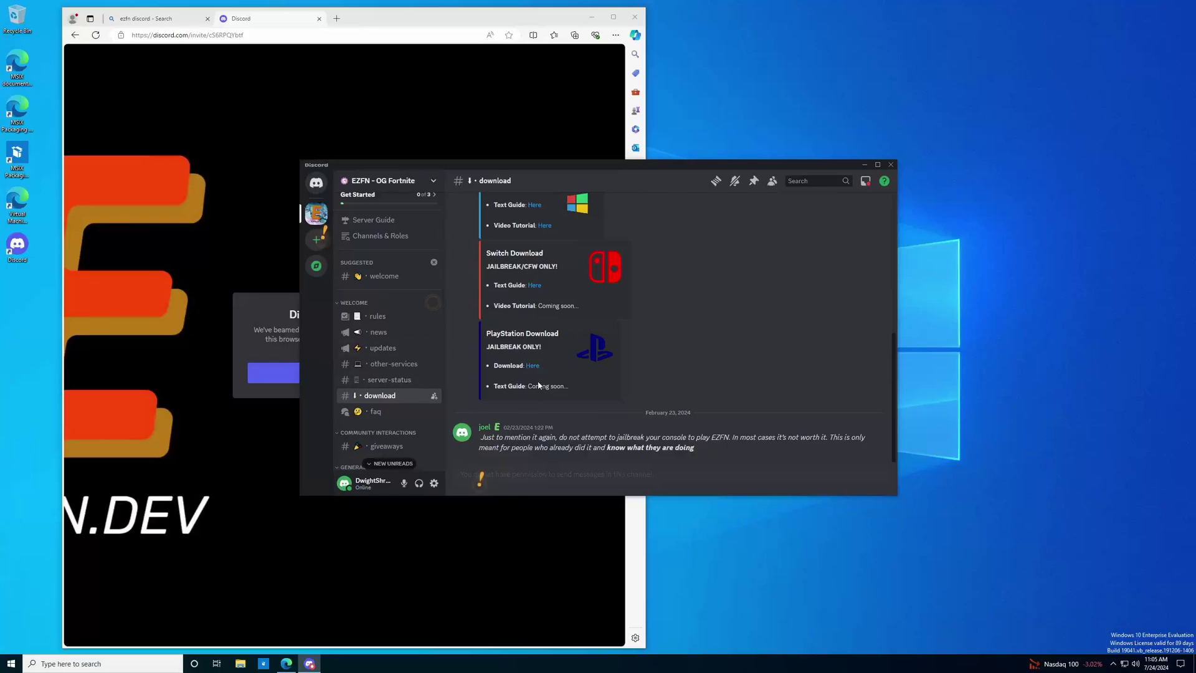
Step: Maximize the Discord window and add the roles channel to the server's visible channels
click(380, 235)
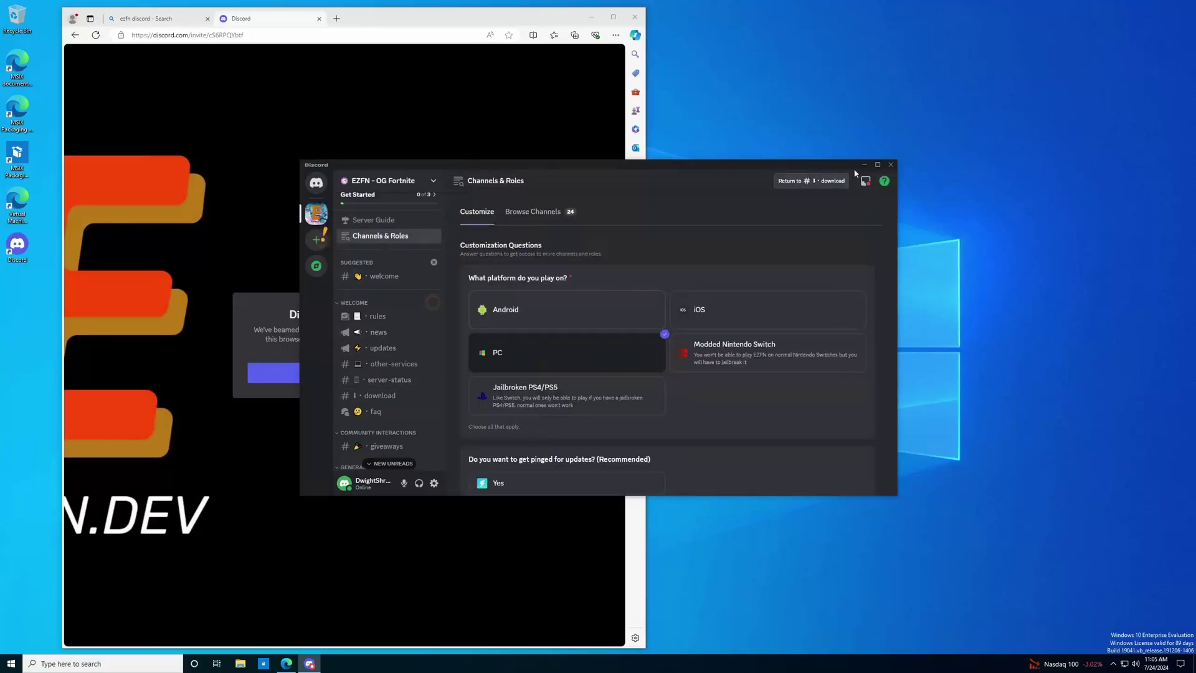
click(878, 165)
click(234, 52)
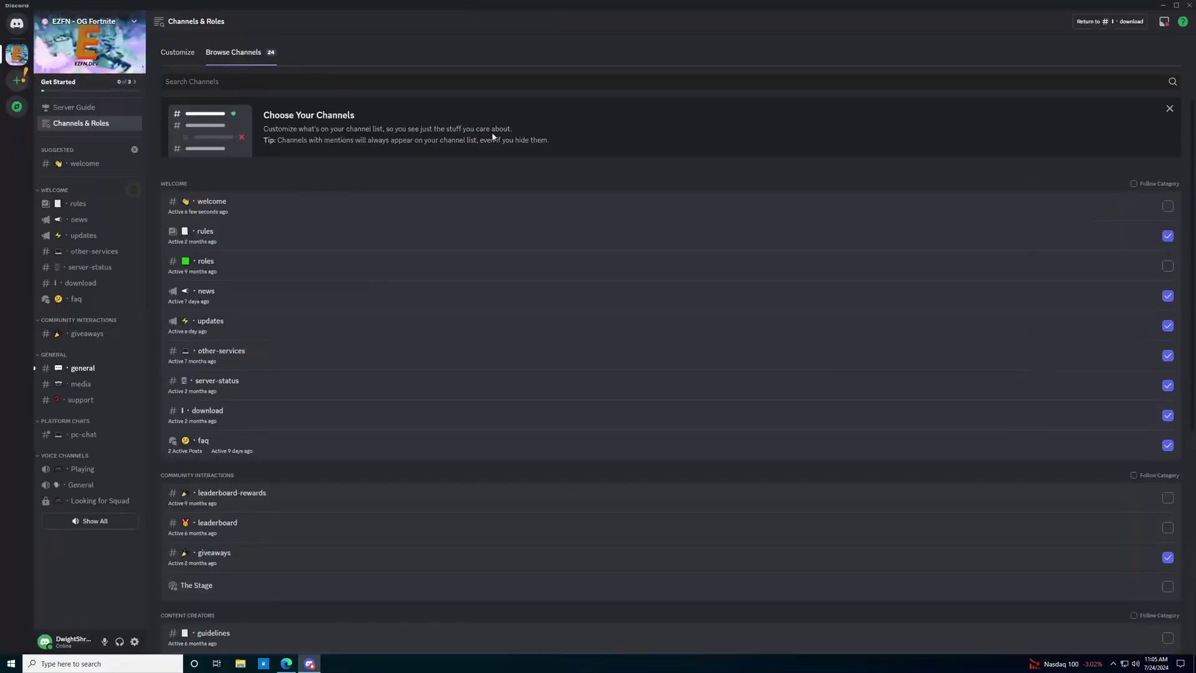
click(1168, 266)
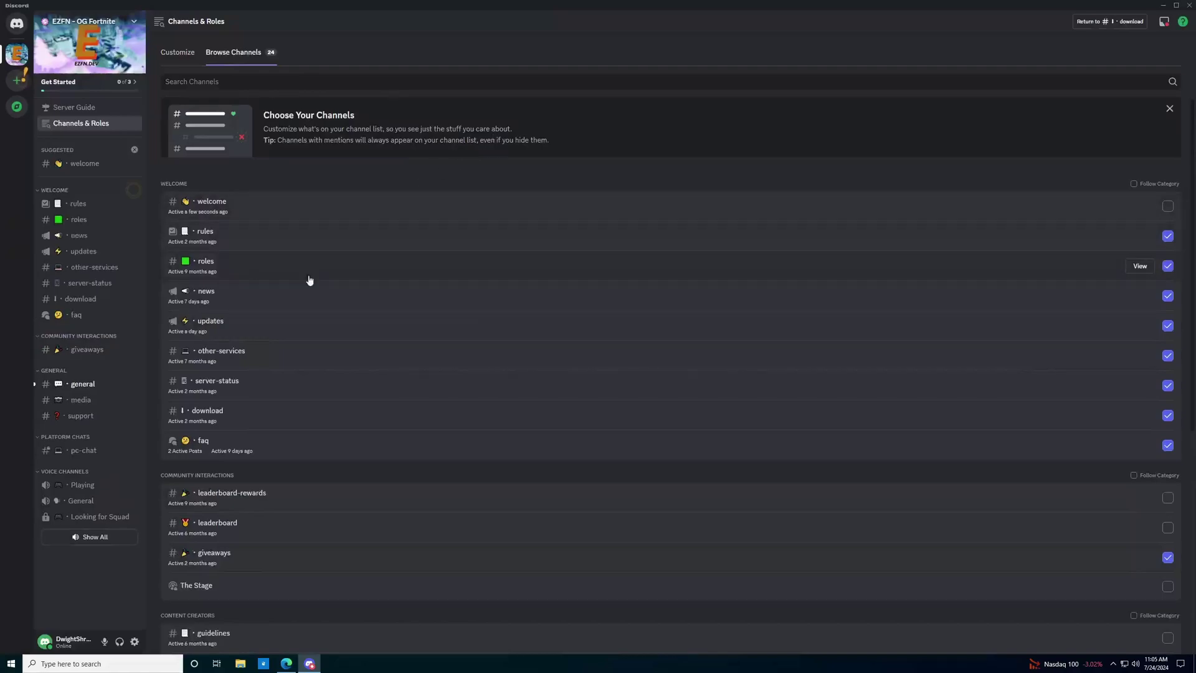
Step: Open the roles channel and react to the roles message to get the Testing role
click(84, 218)
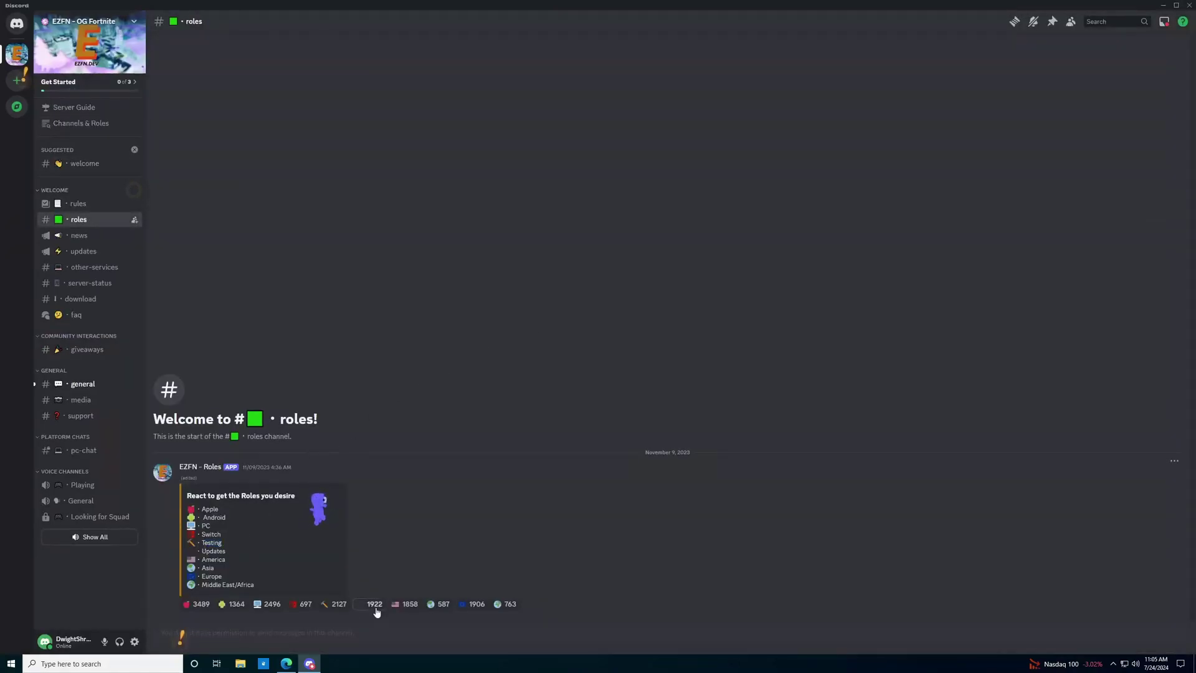
click(340, 606)
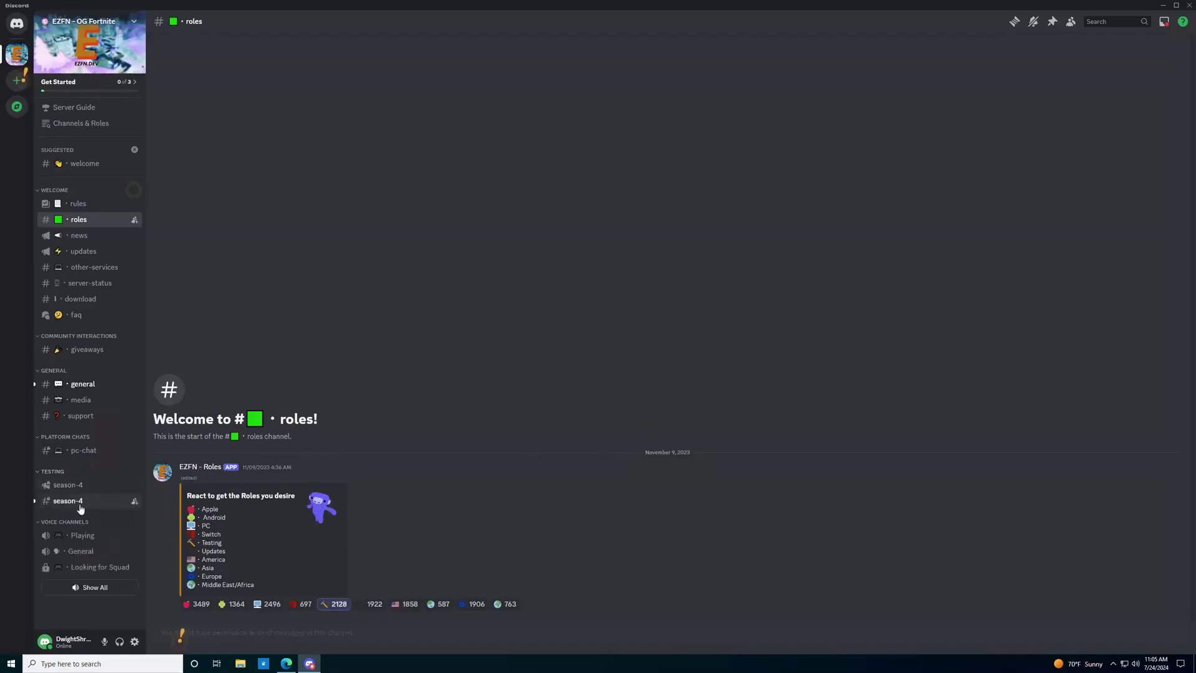
Step: Download EZFN Launcher_1.1.8_x64-setup.exe from the Beta Launcher post in the season-4 announcement channel under Testing
click(86, 502)
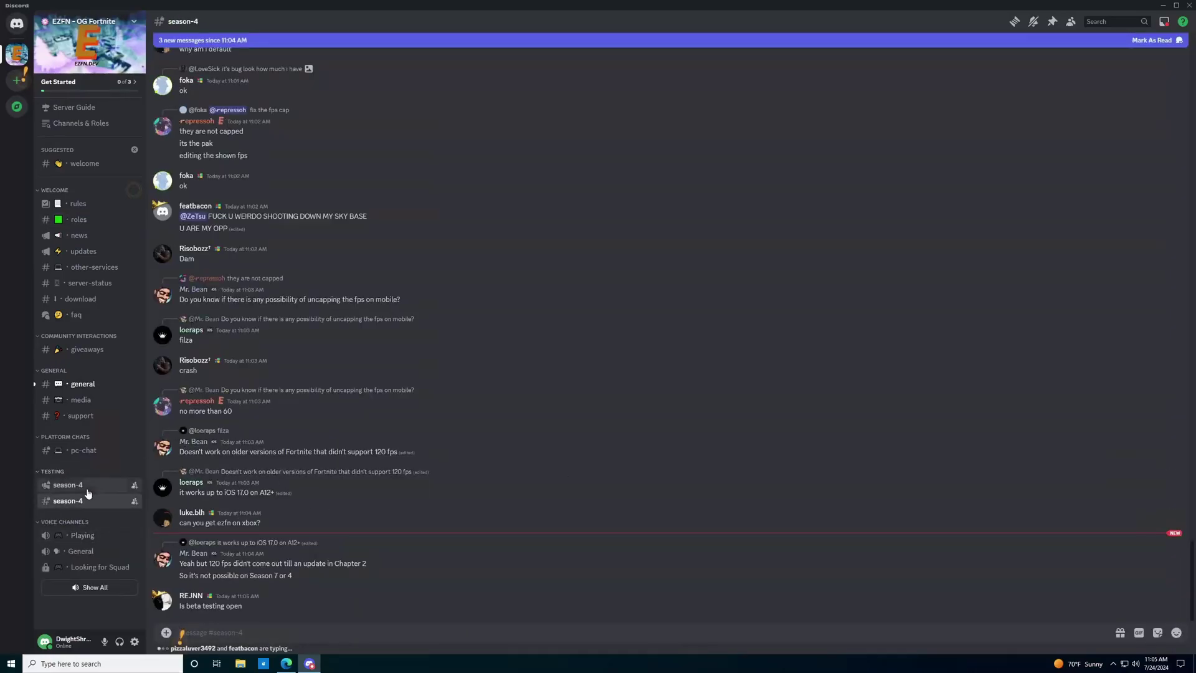
click(87, 492)
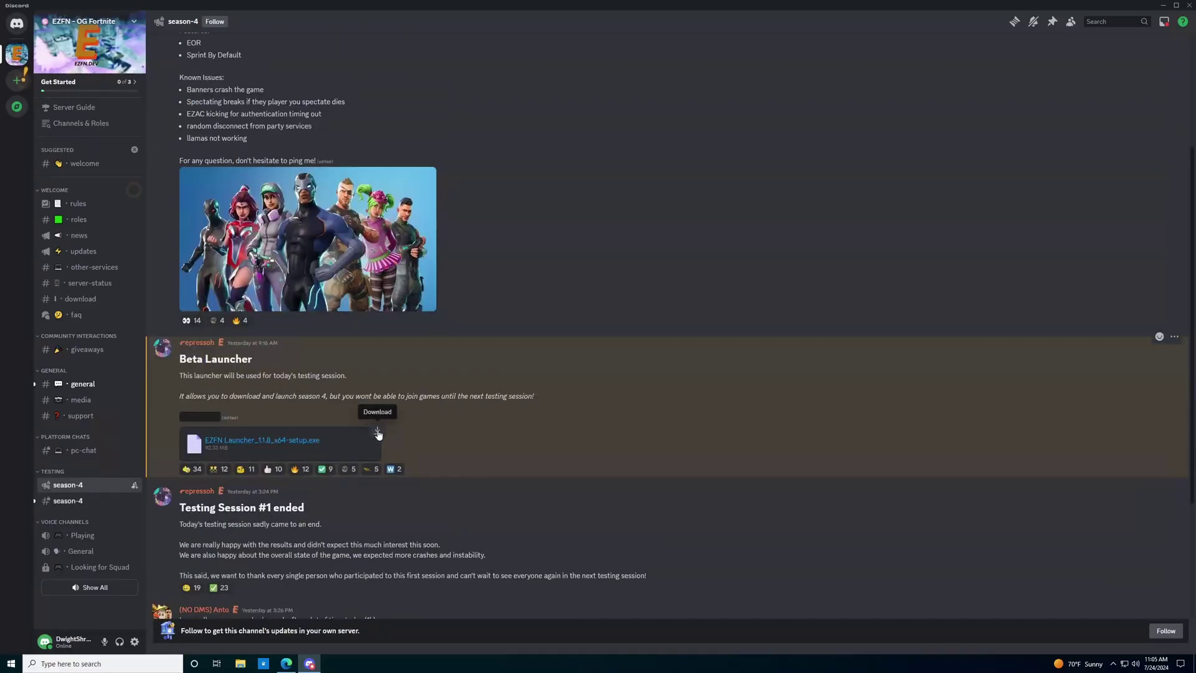
click(379, 433)
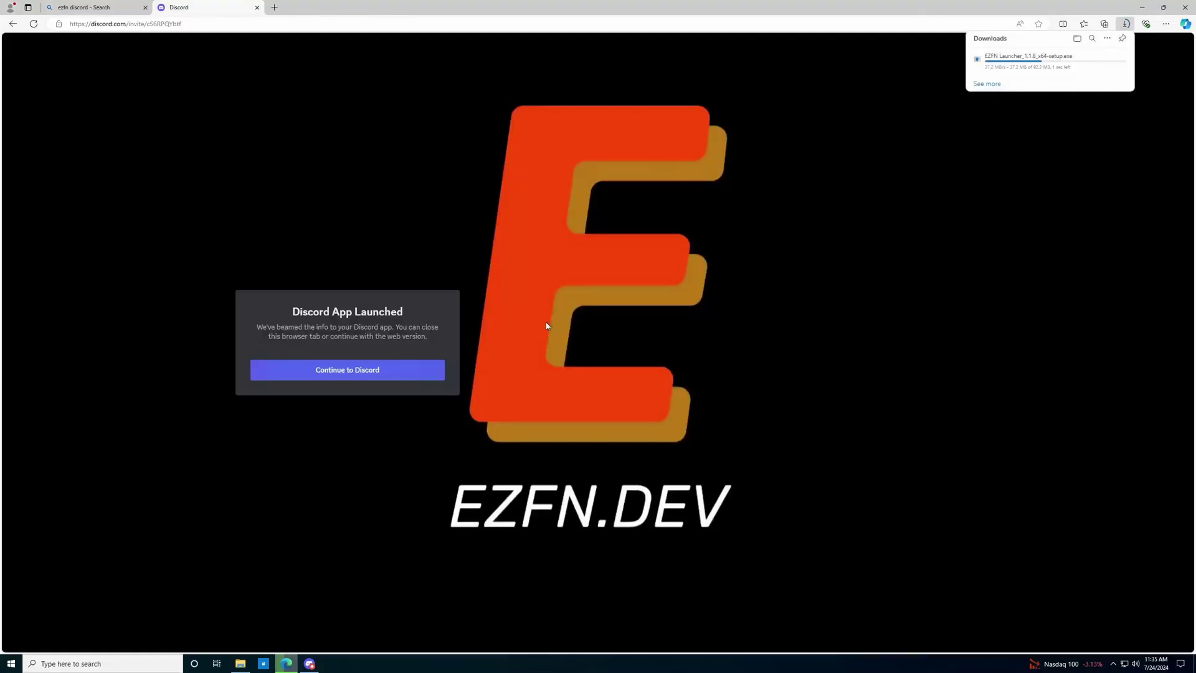
Step: Run the EZFN Launcher setup from the Downloads folder and install it to C:\Program Files\EZFN Launcher
key(alt+Tab)
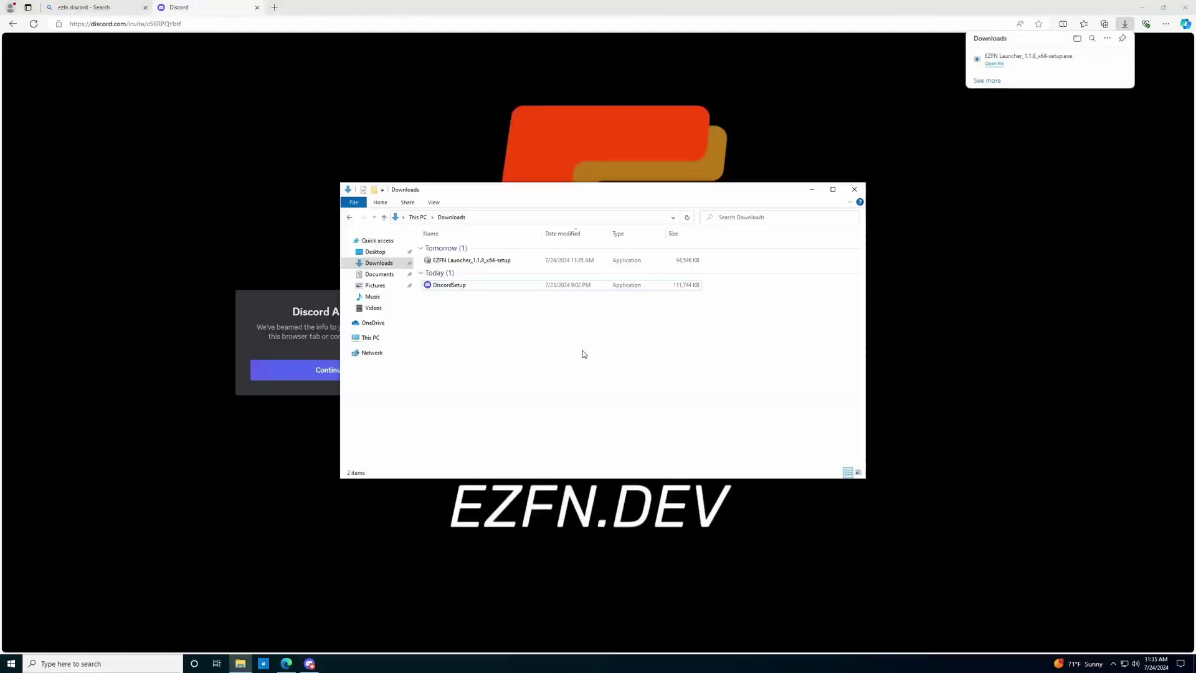
double_click(507, 266)
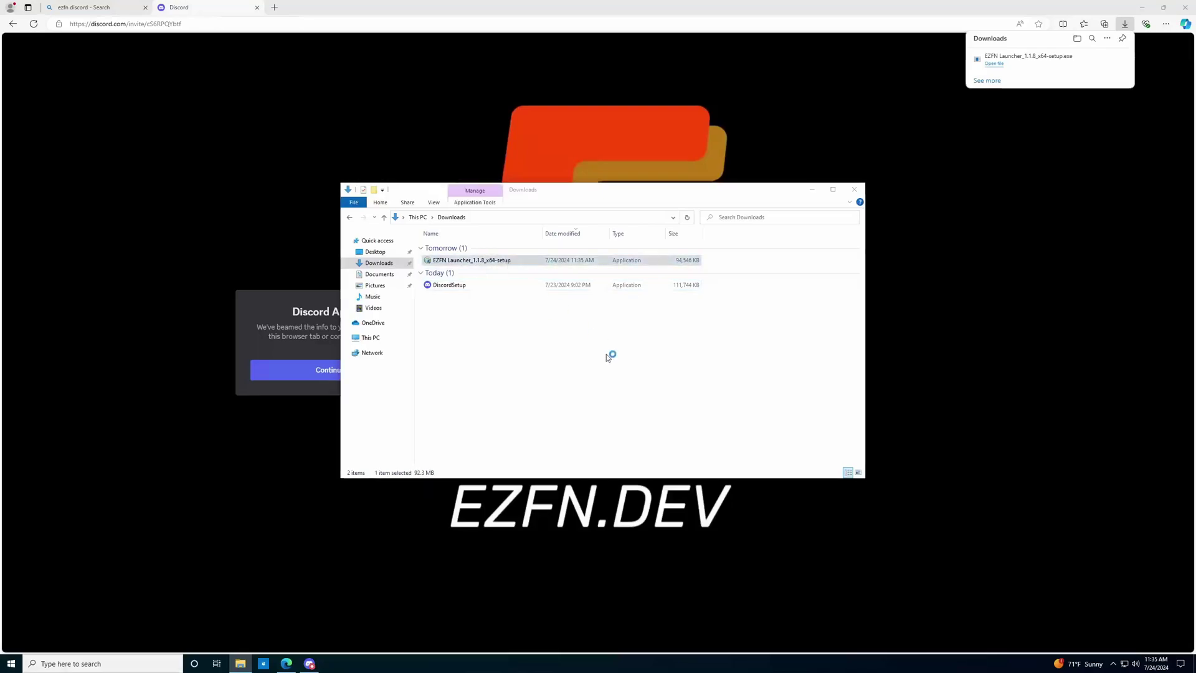
click(516, 265)
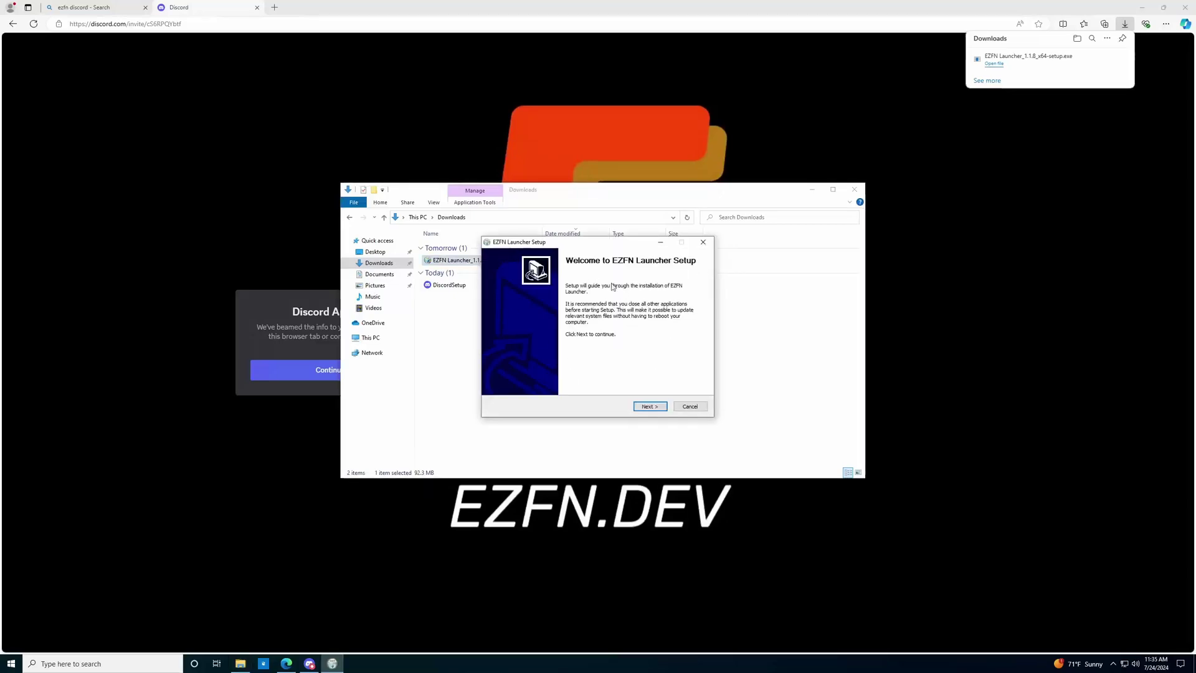
click(649, 407)
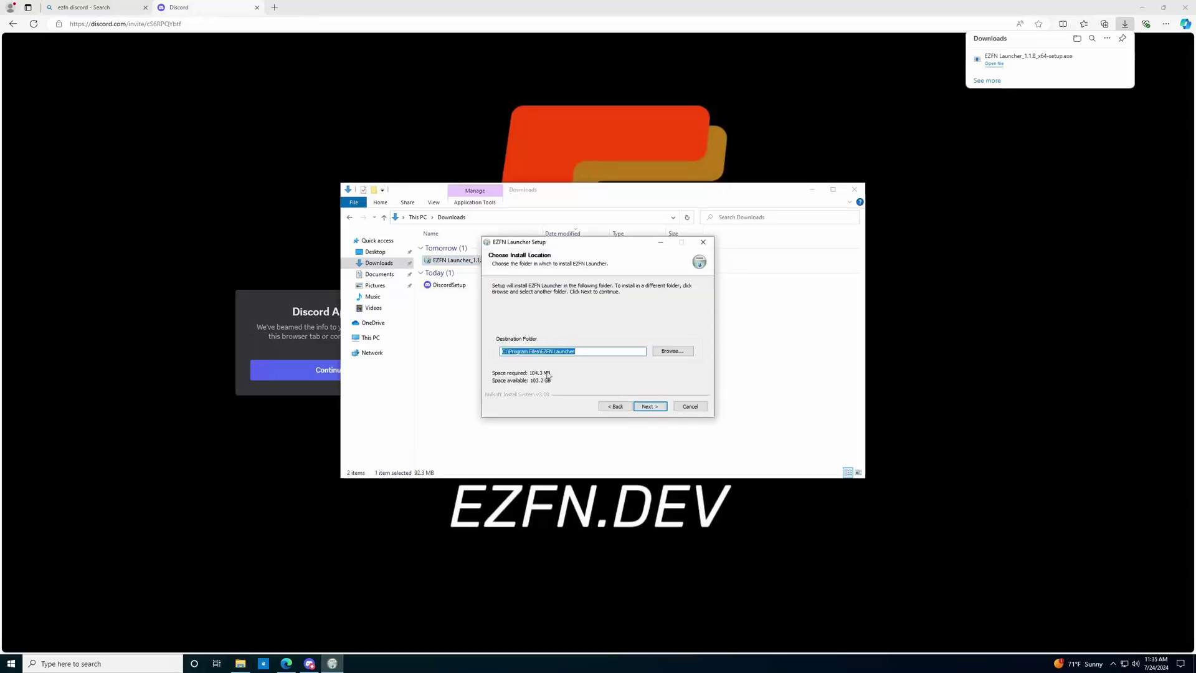
key(Return)
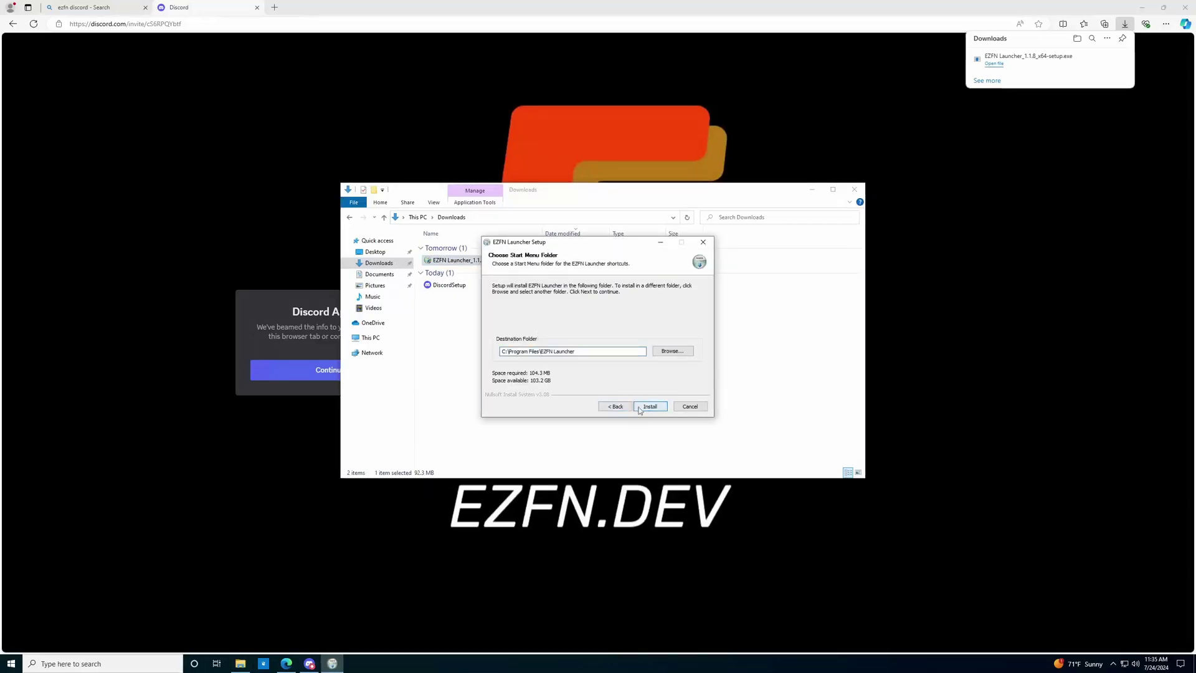
click(650, 407)
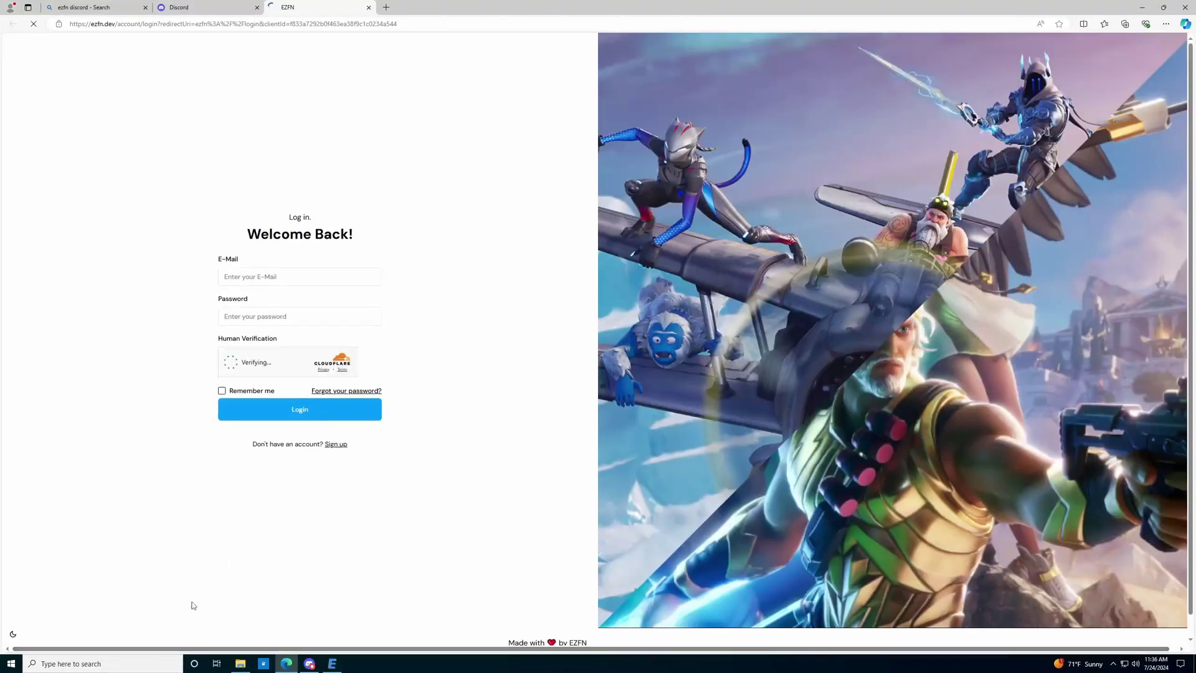
key(super)
text(ezf)
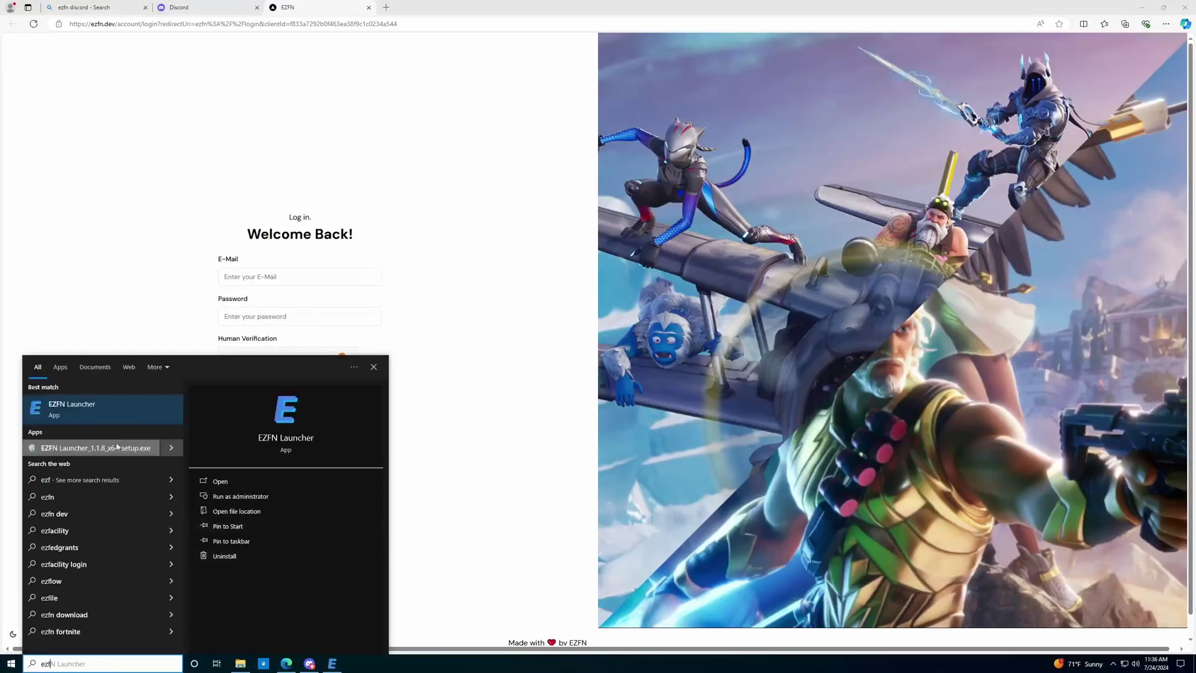
click(895, 4)
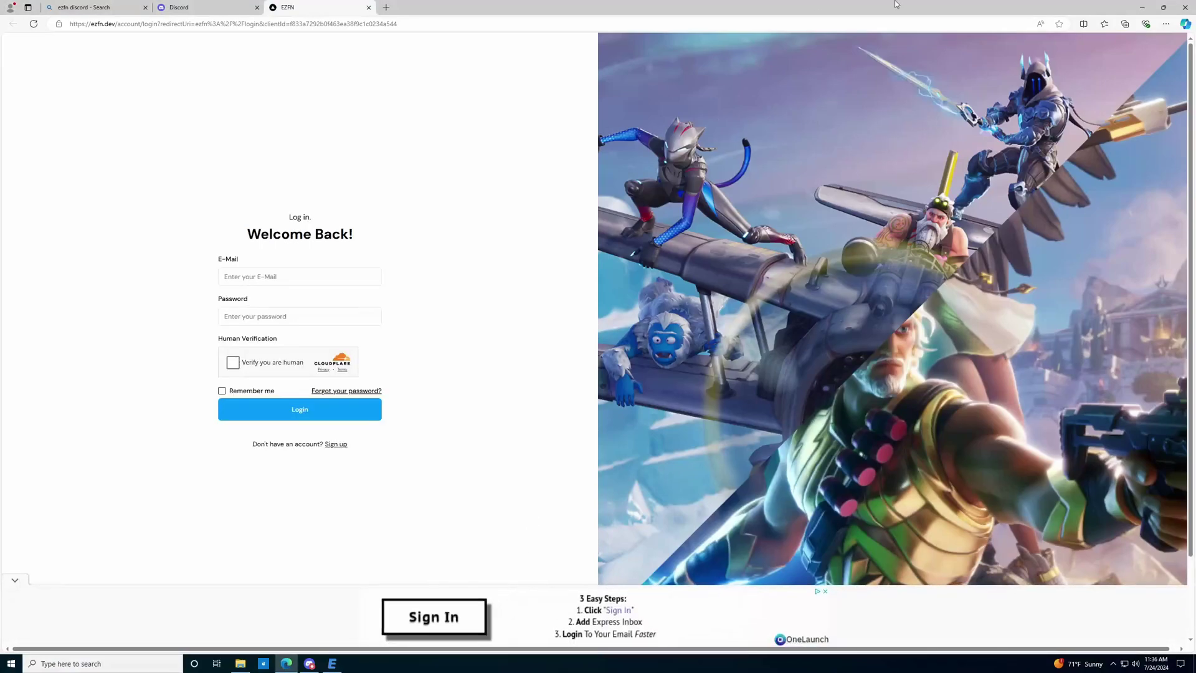
Step: Uncover the launcher behind the browser, go to the EZFN account sign-up, and allow the site to open EZFN Launcher
drag(896, 4, 913, 73)
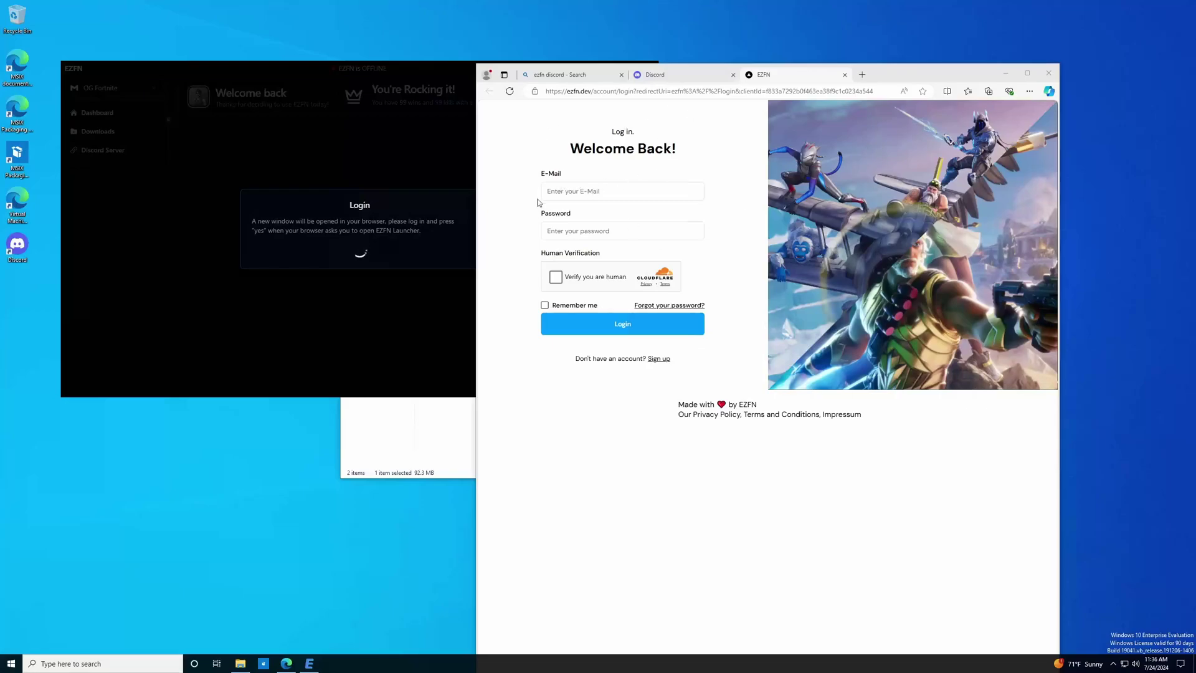
click(661, 359)
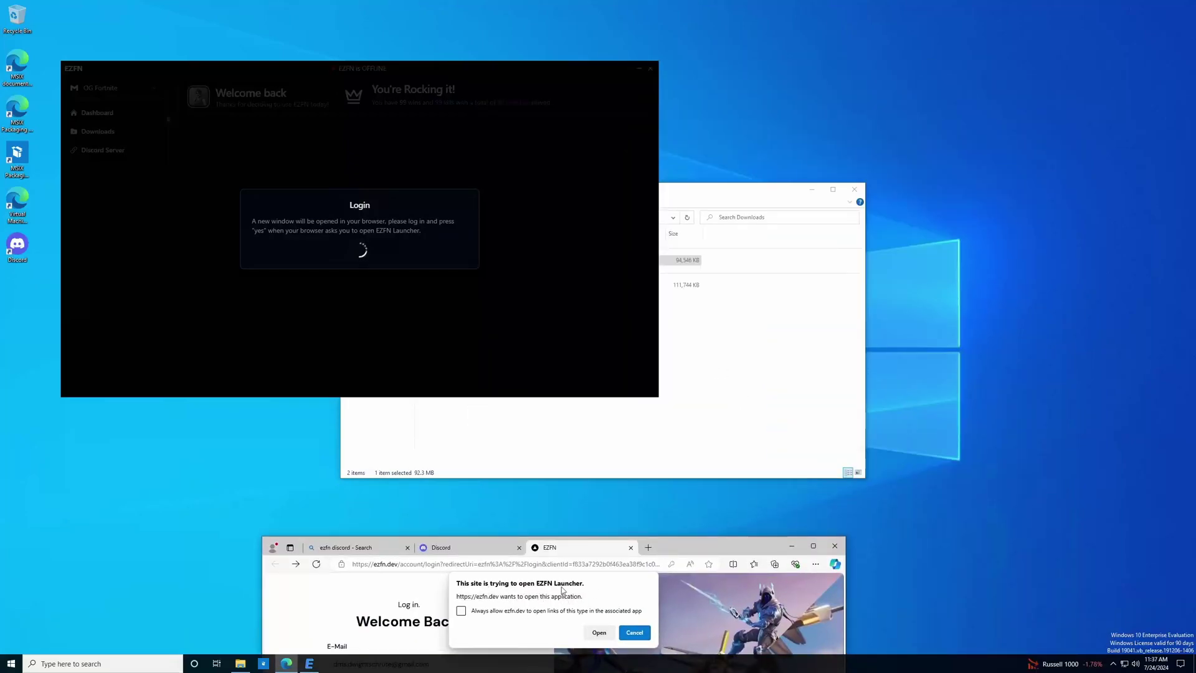
click(602, 631)
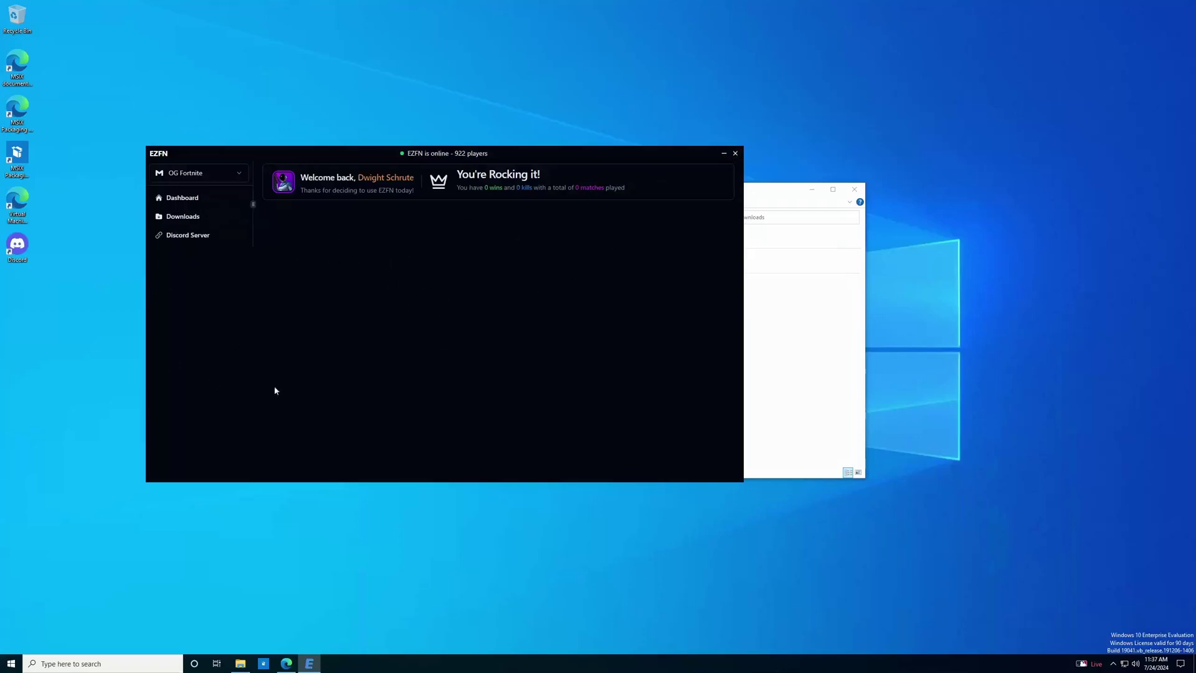
Step: Open the Season 4 download options in EZFN Launcher and browse for a custom path
click(210, 218)
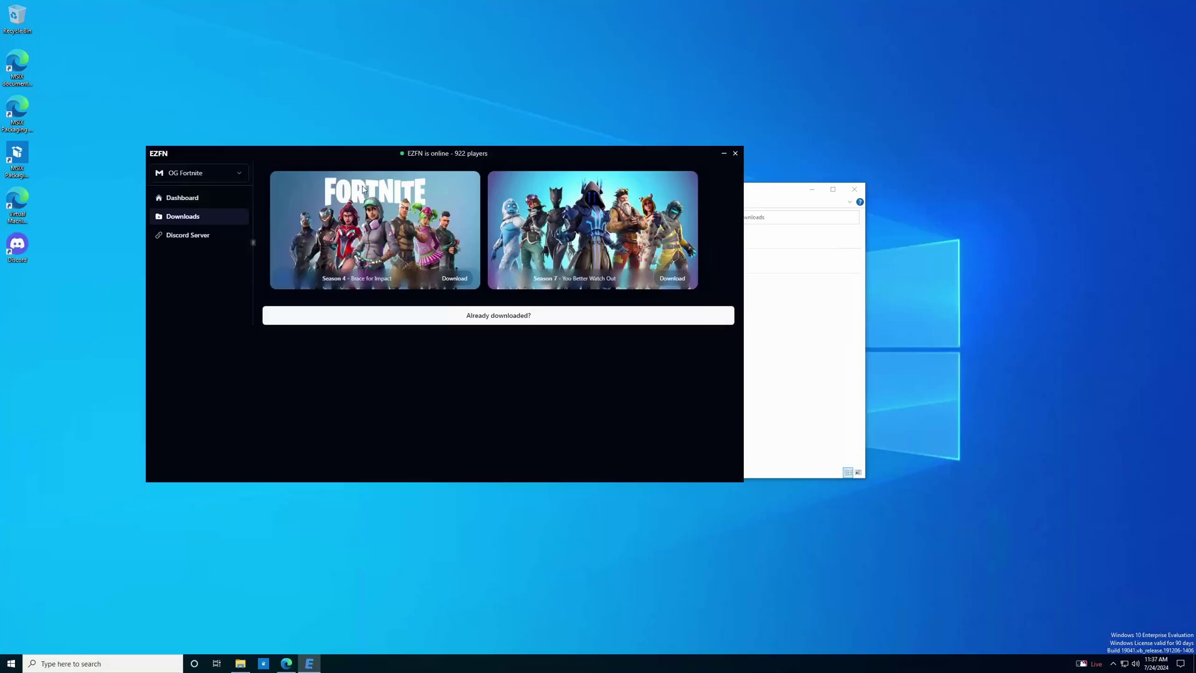
click(458, 278)
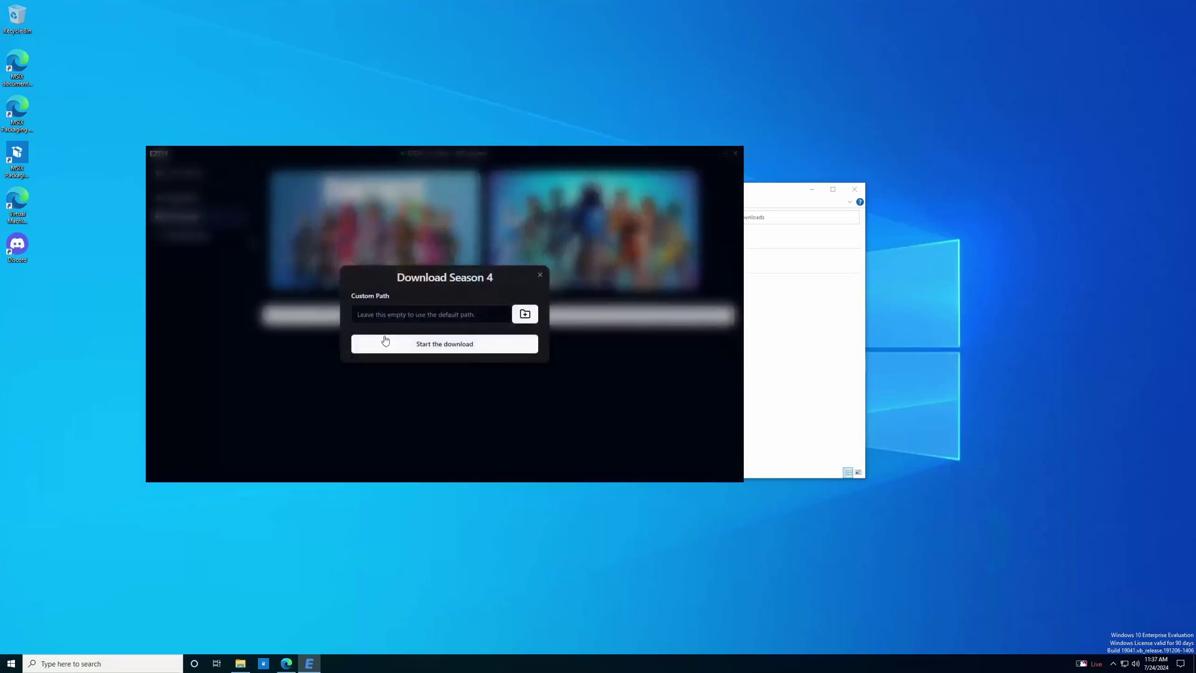
click(535, 322)
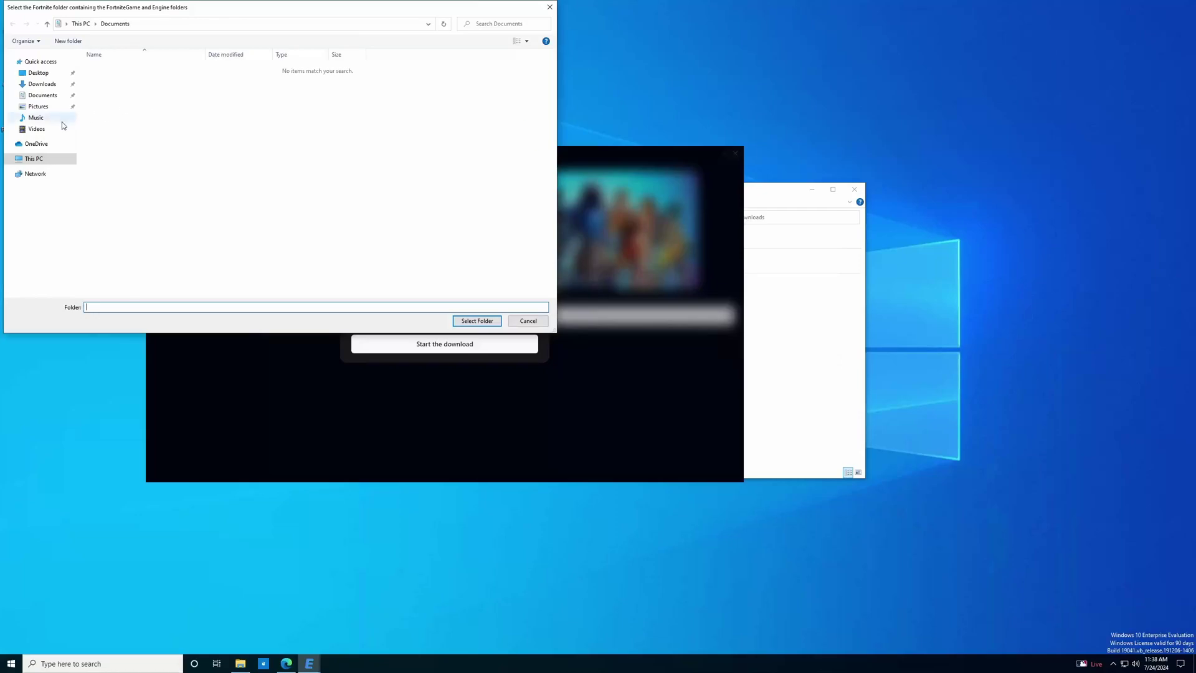
Step: Create a new folder named EZFN Season 4 (4.2) in Documents
click(53, 96)
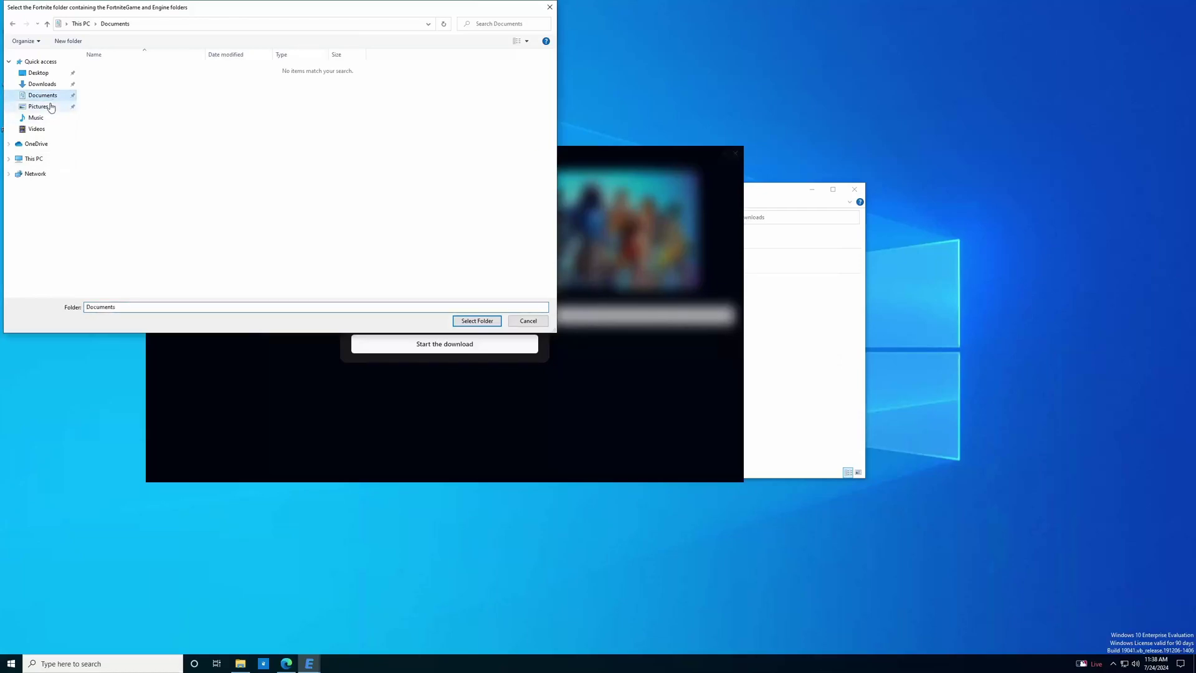
right_click(156, 98)
mouse_move(185, 189)
click(262, 187)
text(EZFN SEason)
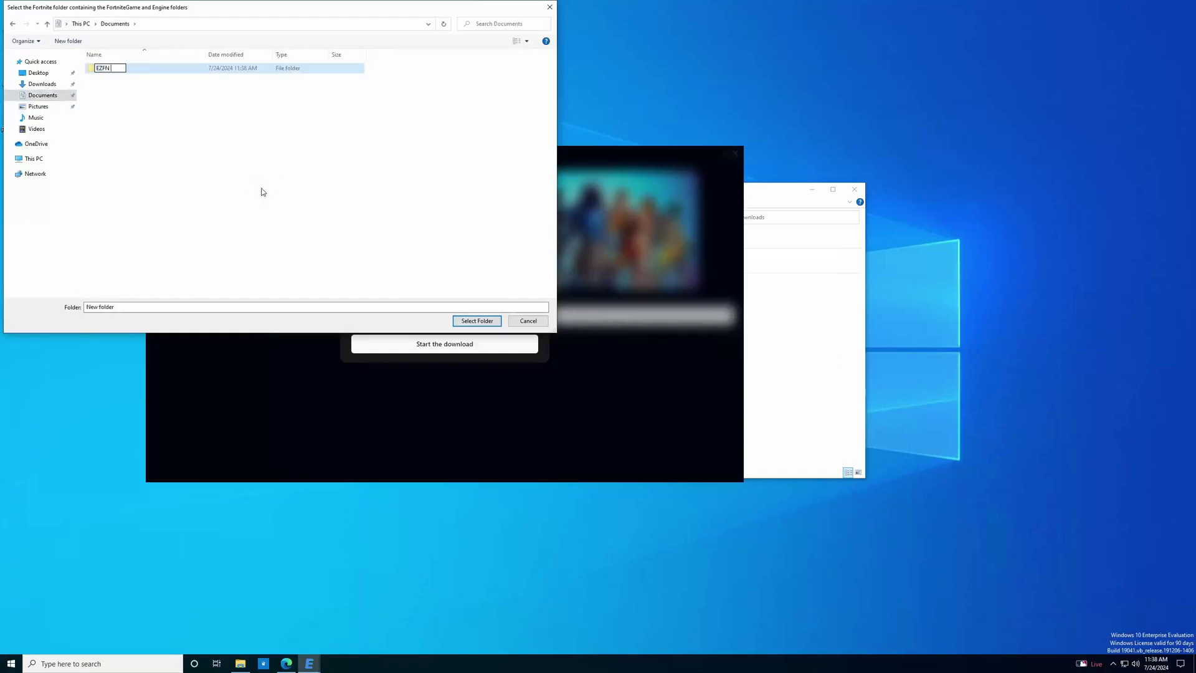
key(BackSpace)
key(BackSpace)
key(BackSpace)
key(BackSpace)
key(BackSpace)
text(eason 4 (45.)
key(Return)
right_click(190, 121)
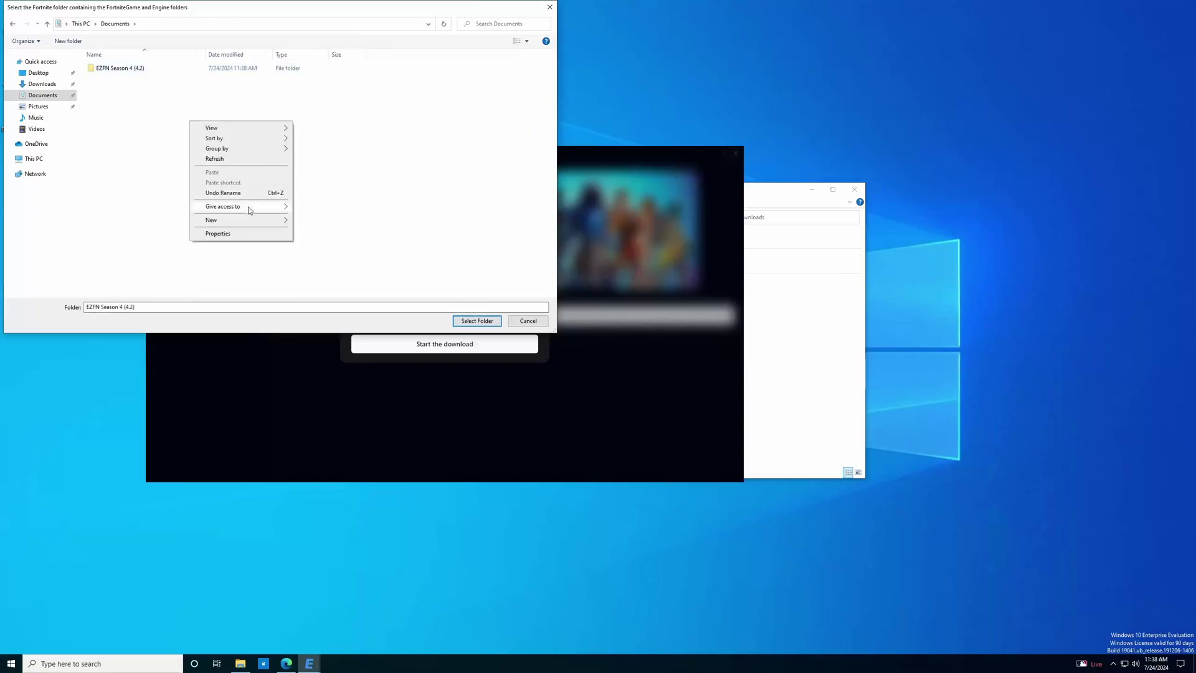
click(305, 129)
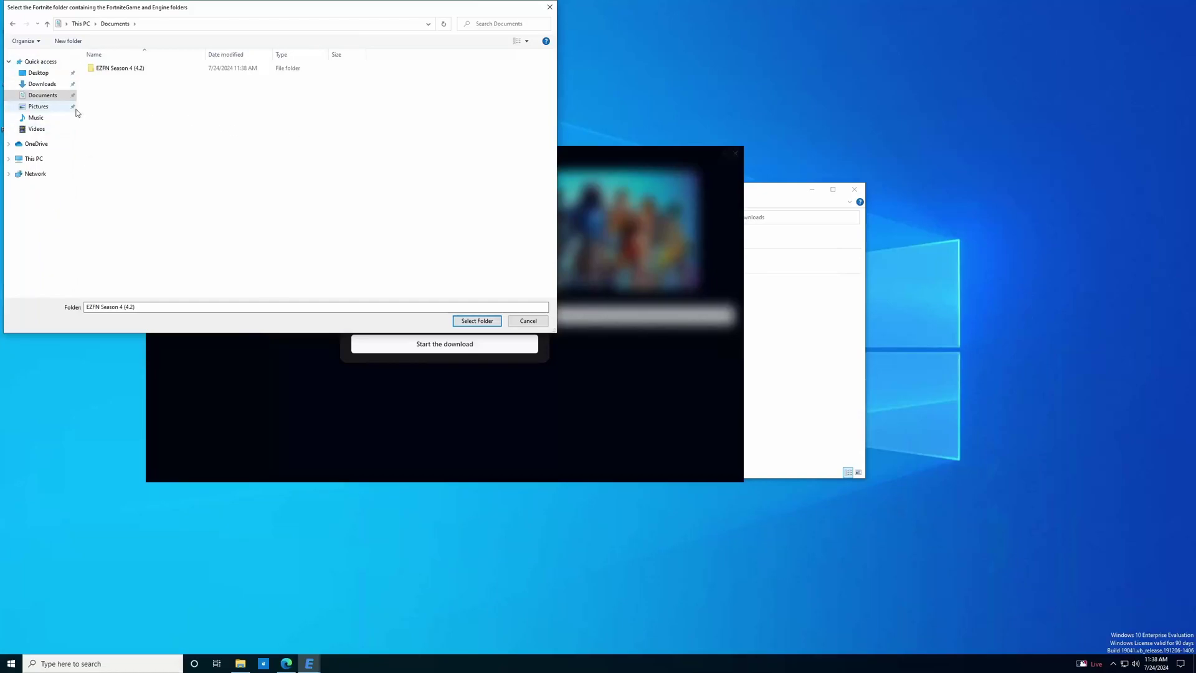
Step: Set the EZFN Season 4 (4.2) folder as the custom path and start the Season 4 download, returning to the Downloads page
click(130, 69)
click(477, 321)
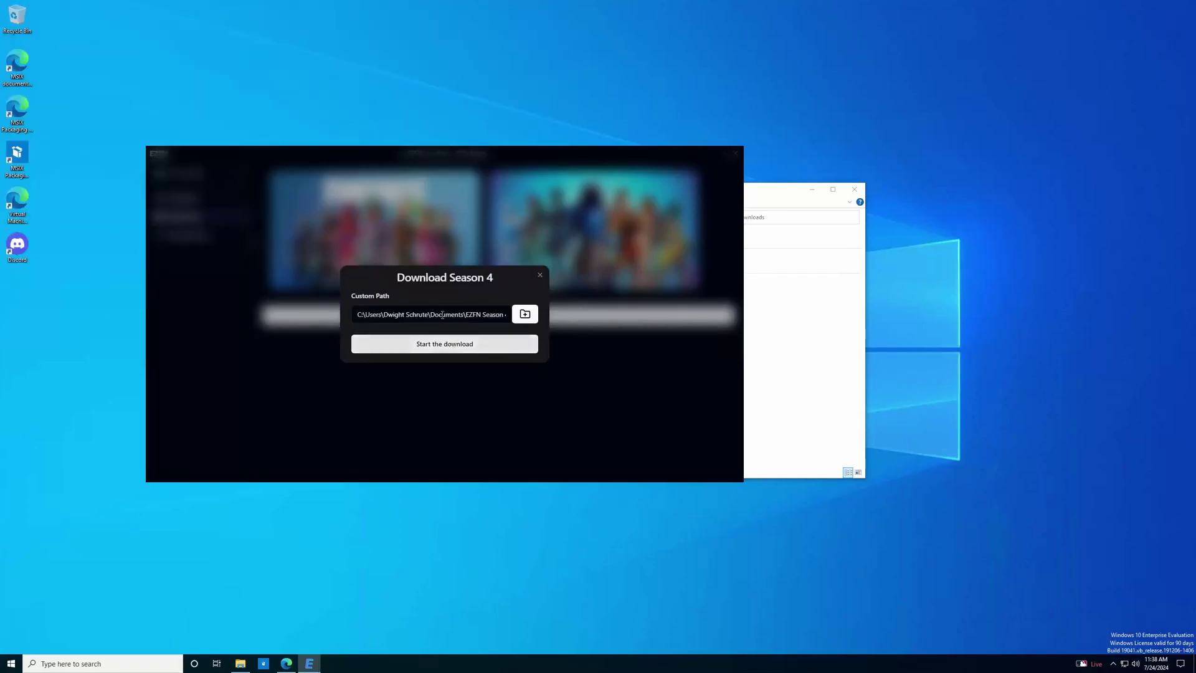
click(432, 351)
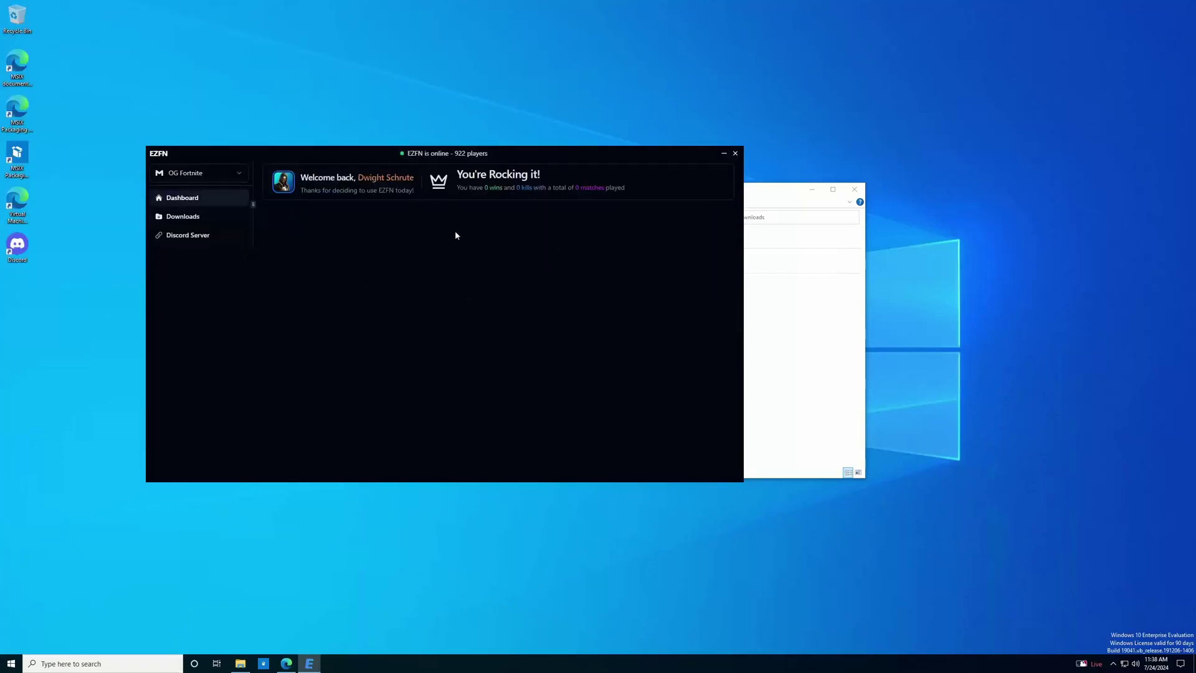
click(201, 220)
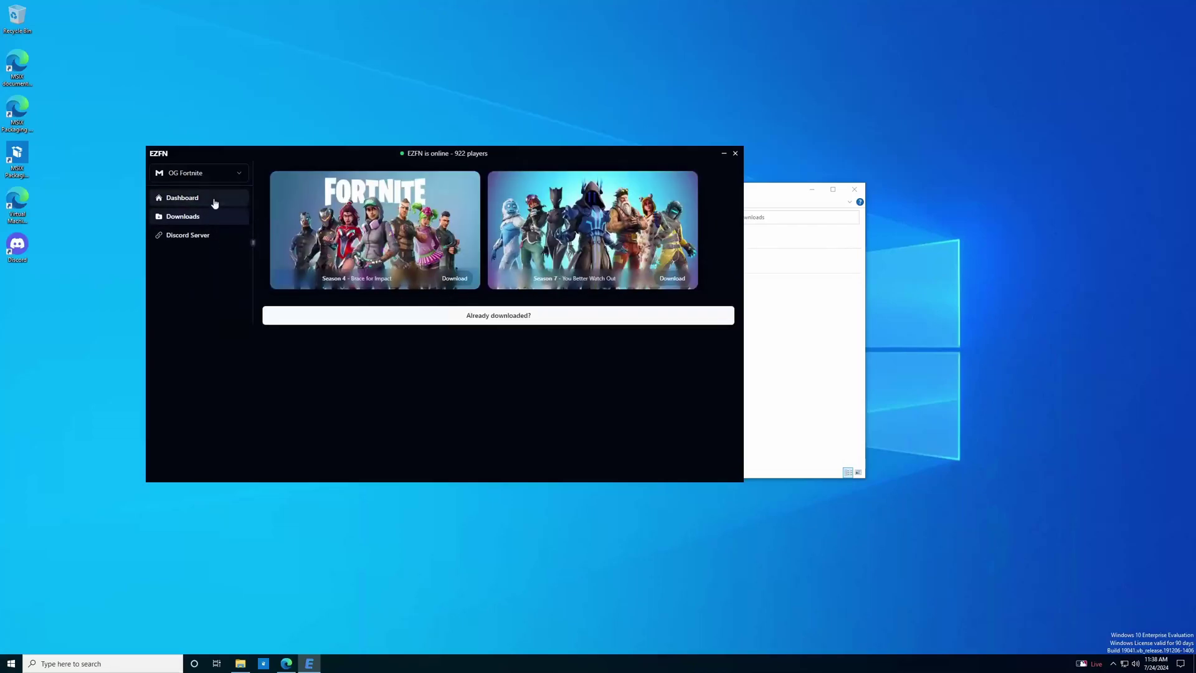
Step: Check the Dashboard, return to Downloads, and view the folder selection for adding an already downloaded version, cancelling without choosing one
click(214, 204)
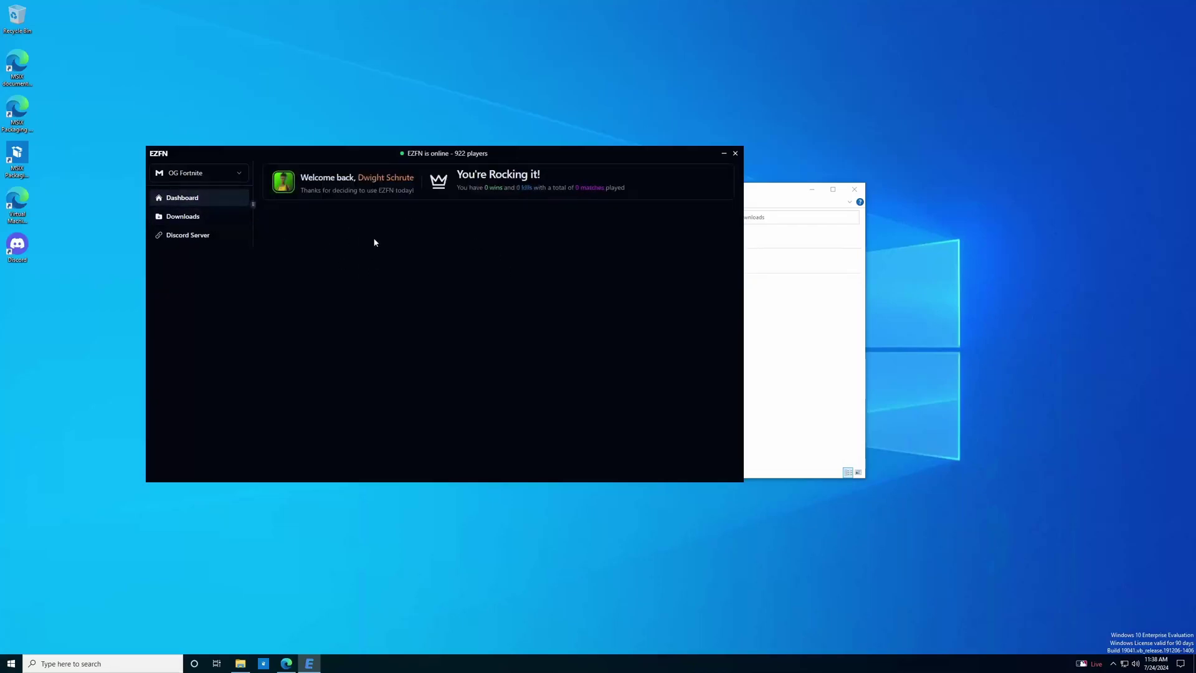
click(226, 217)
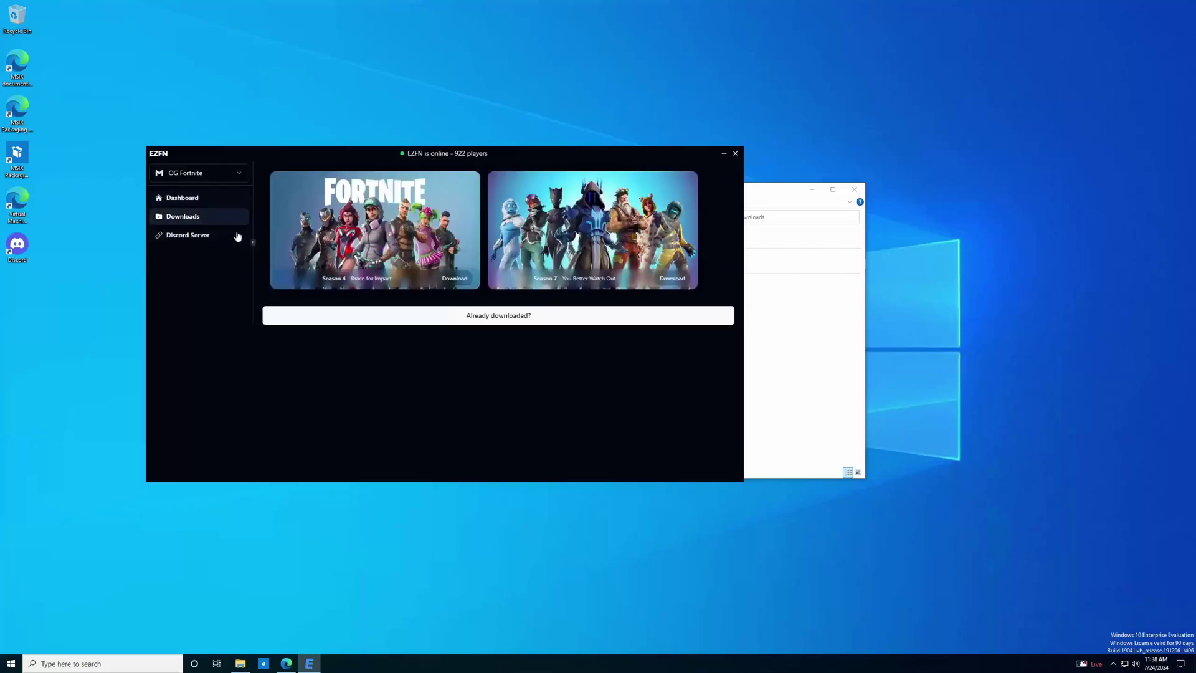
click(482, 317)
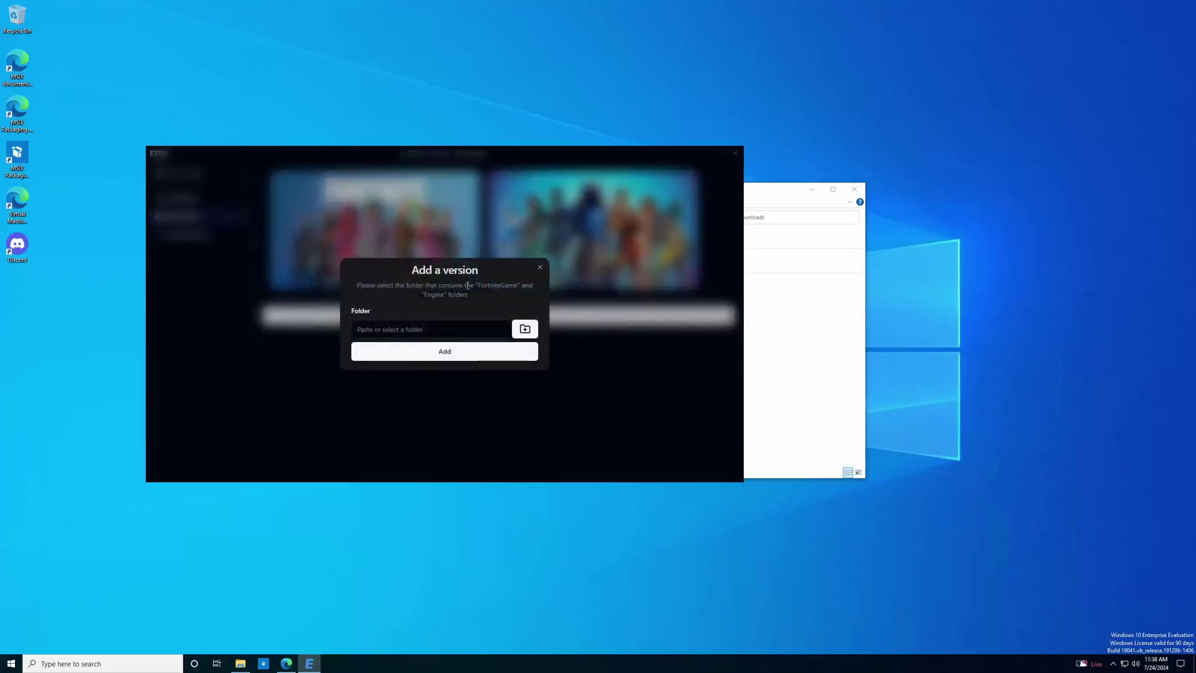
drag(480, 285, 509, 284)
click(524, 328)
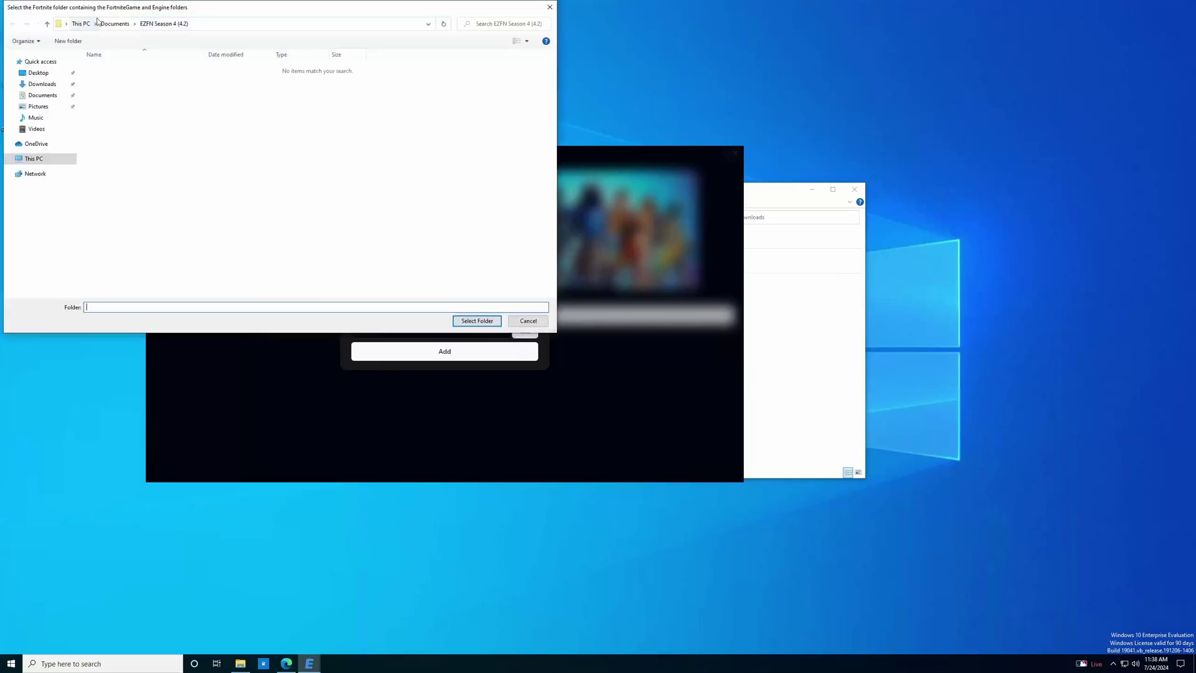
double_click(134, 70)
click(529, 320)
click(539, 256)
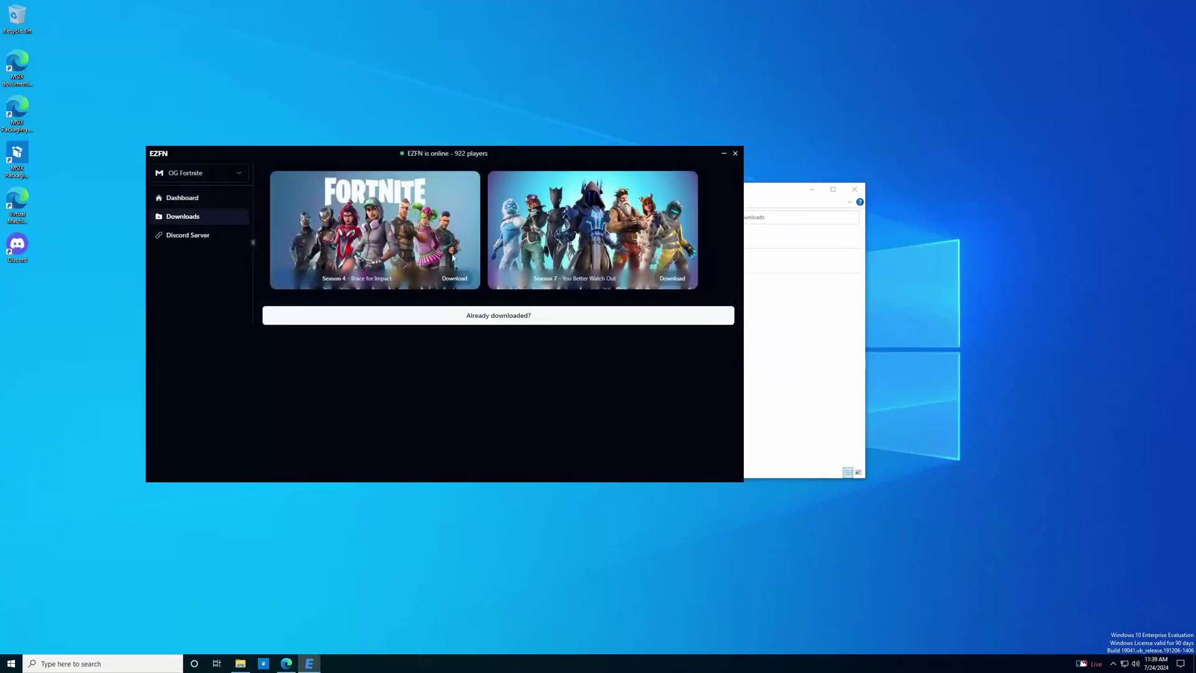
Step: Browse to the EZFN Season 4 (4.2) folder in Documents for adding a version, cancel without adding it, and return to the Dashboard
click(489, 316)
click(531, 314)
click(114, 24)
double_click(145, 71)
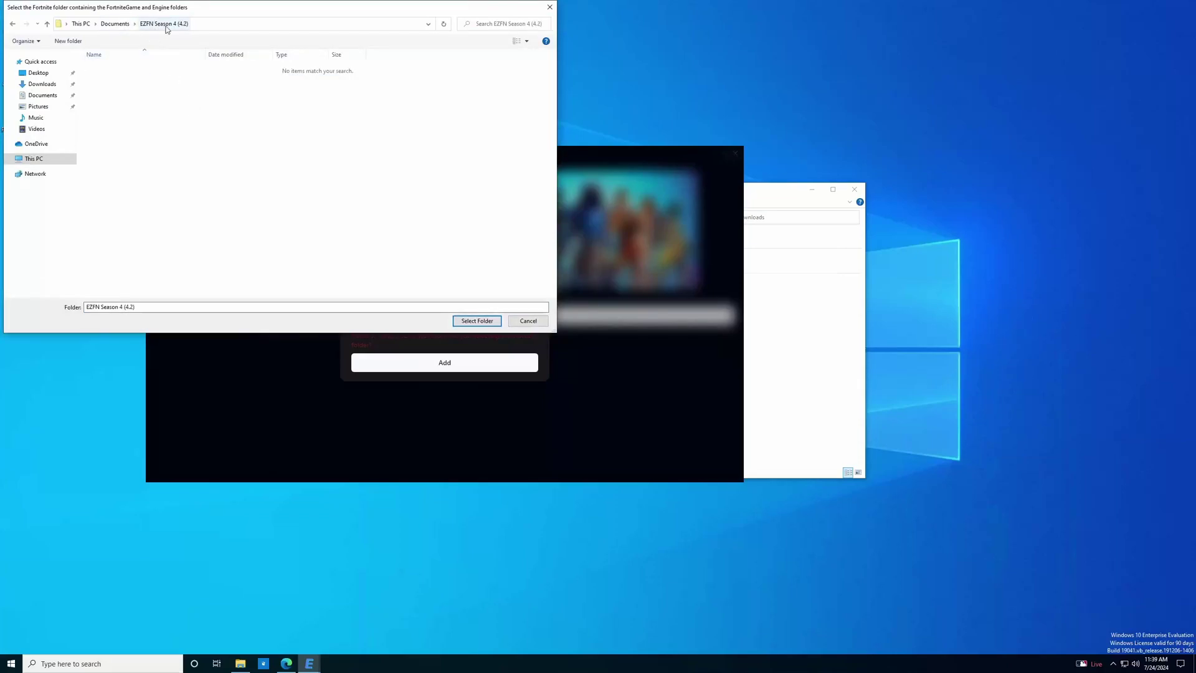
click(521, 321)
click(540, 256)
click(182, 197)
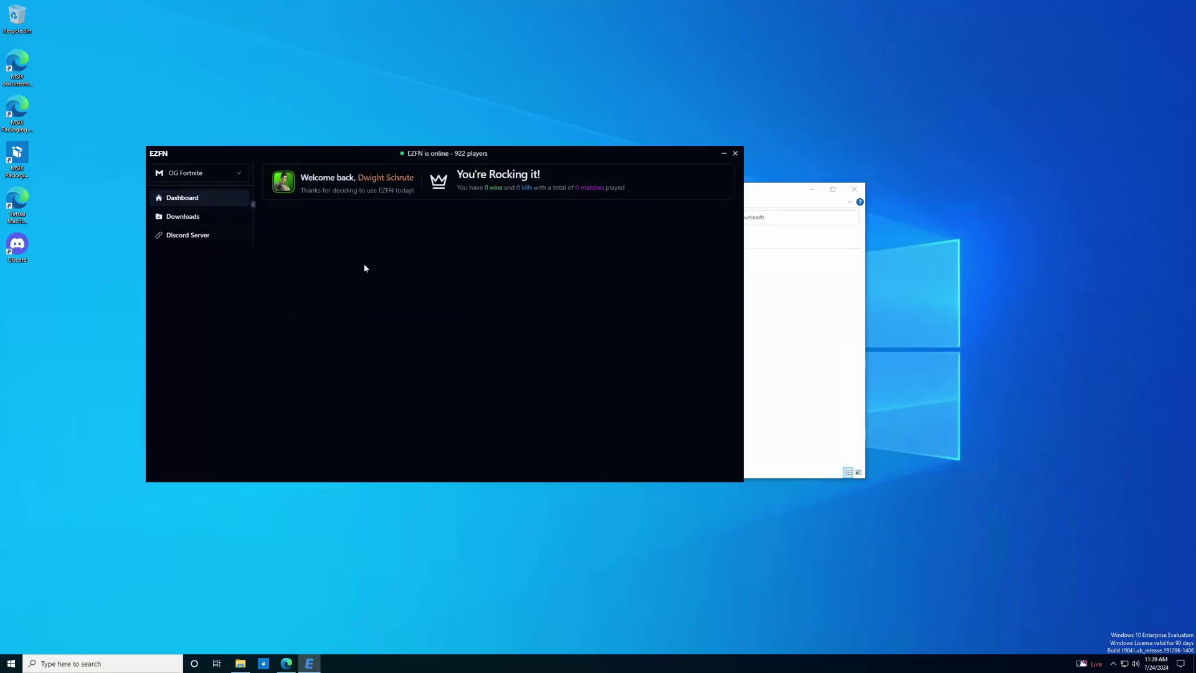
Step: Switch to Discord and reveal the hidden text in the next testing session message in the season-4 channel
key(super)
text(discord)
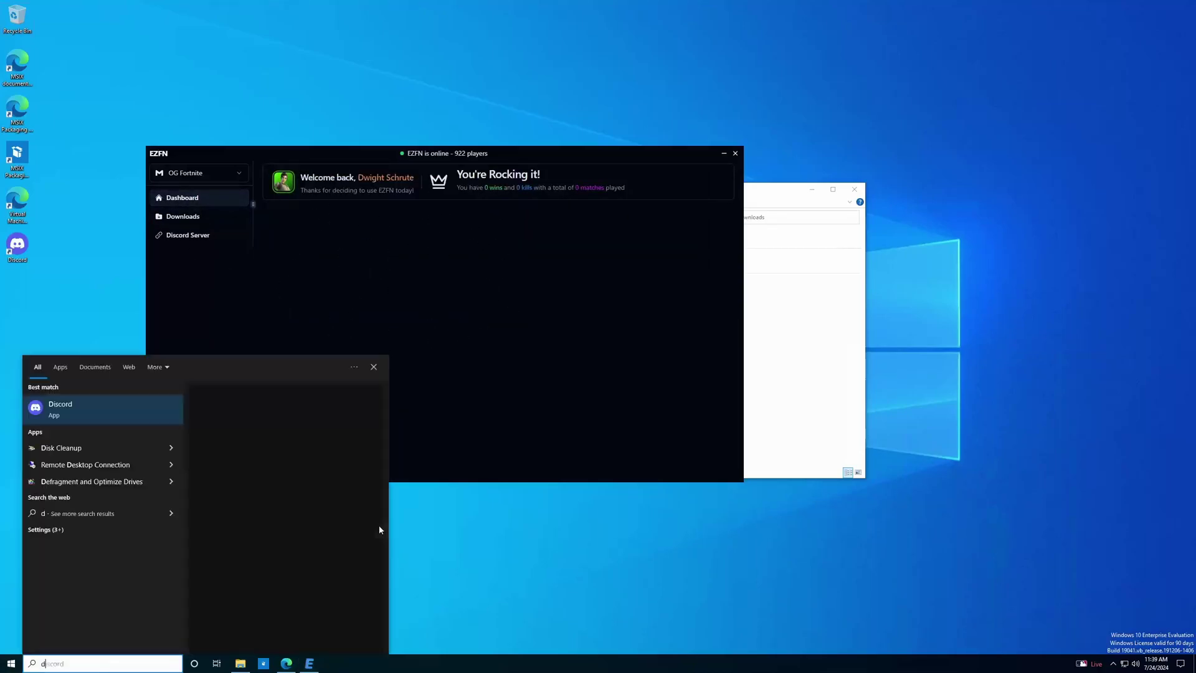
key(Return)
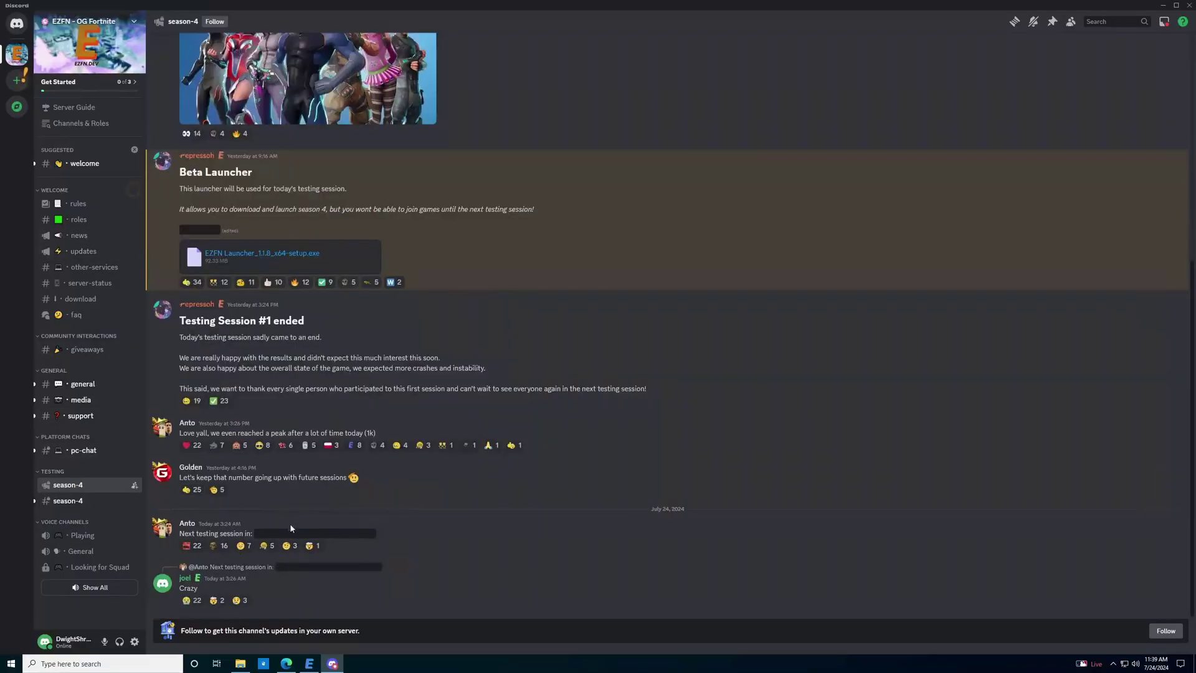
click(353, 533)
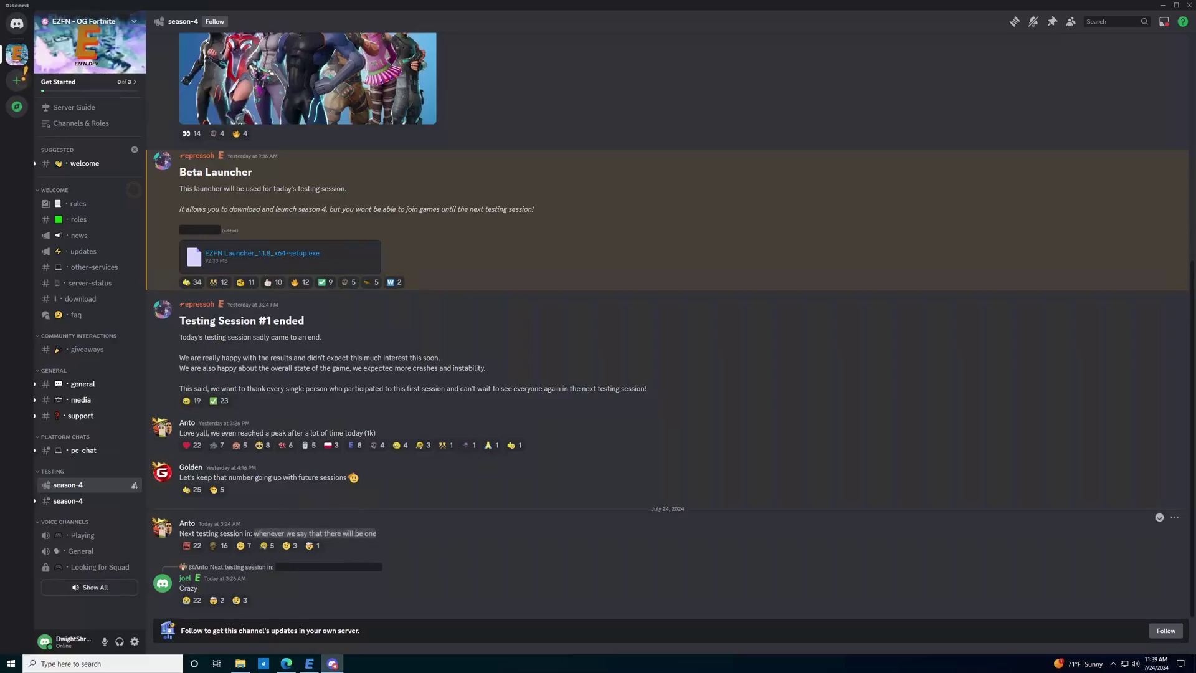
click(304, 567)
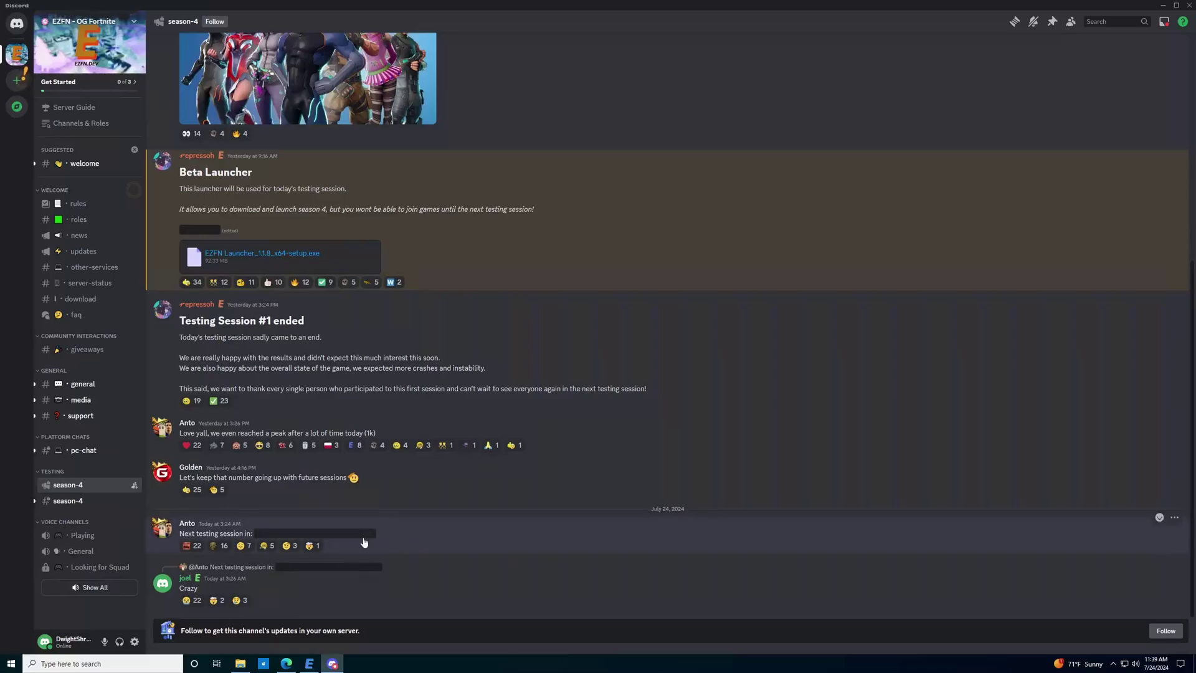